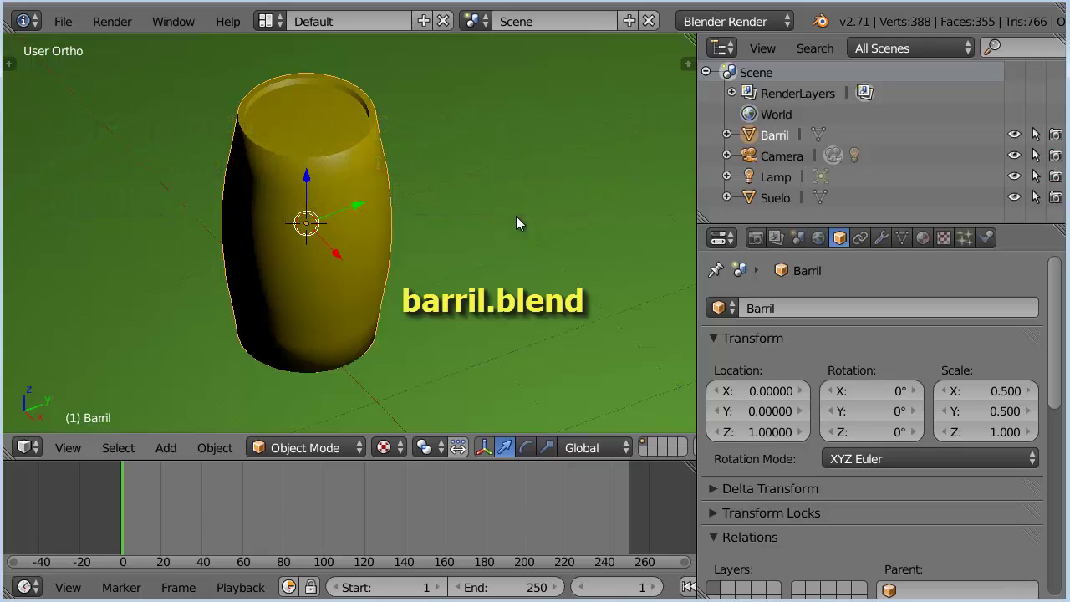
Orbit the view so the barrel is seen from the front
{"action": "mouse_move", "coordinate": [516, 224]}
{"action": "middle_mouse_down"}
{"action": "mouse_move", "coordinate": [315, 218]}
{"action": "mouse_move", "coordinate": [454, 230]}
{"action": "mouse_move", "coordinate": [549, 222]}
{"action": "mouse_move", "coordinate": [460, 205]}
{"action": "middle_mouse_up"}
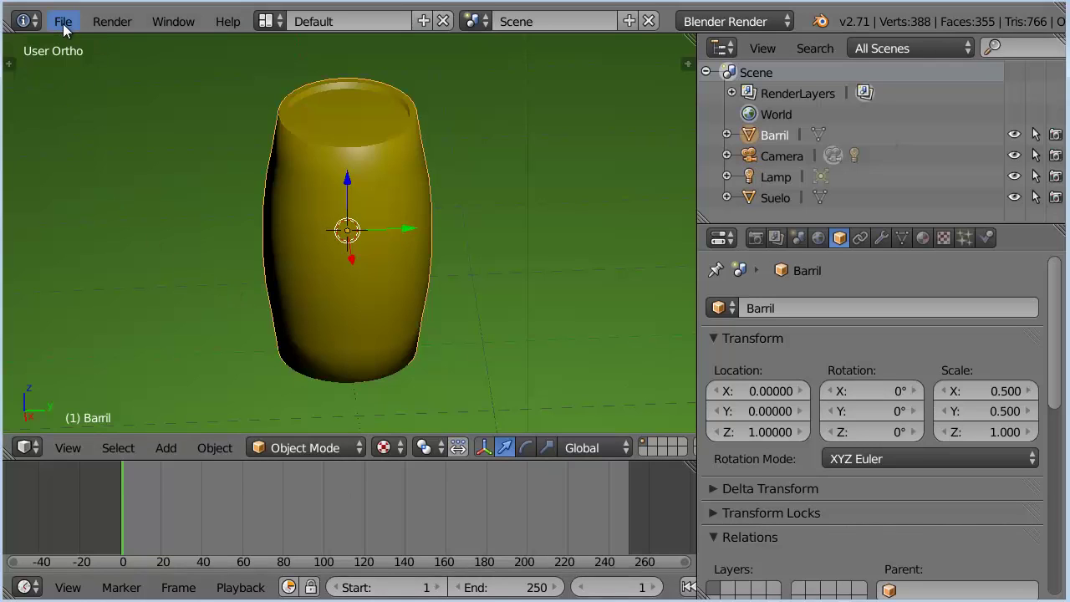
Save the scene as a new file named barrilt.blend
{"action": "left_click", "coordinate": [63, 23]}
{"action": "left_click", "coordinate": [124, 205]}
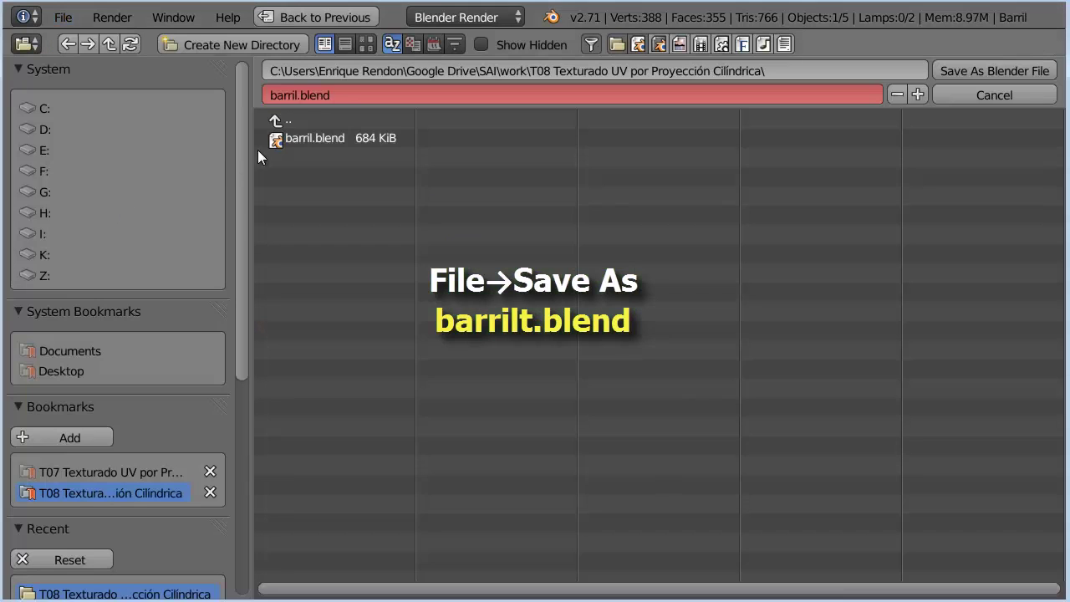
{"action": "left_click", "coordinate": [299, 95]}
{"action": "type", "text": "t"}
{"action": "key", "text": "Return"}
{"action": "left_click", "coordinate": [973, 73]}
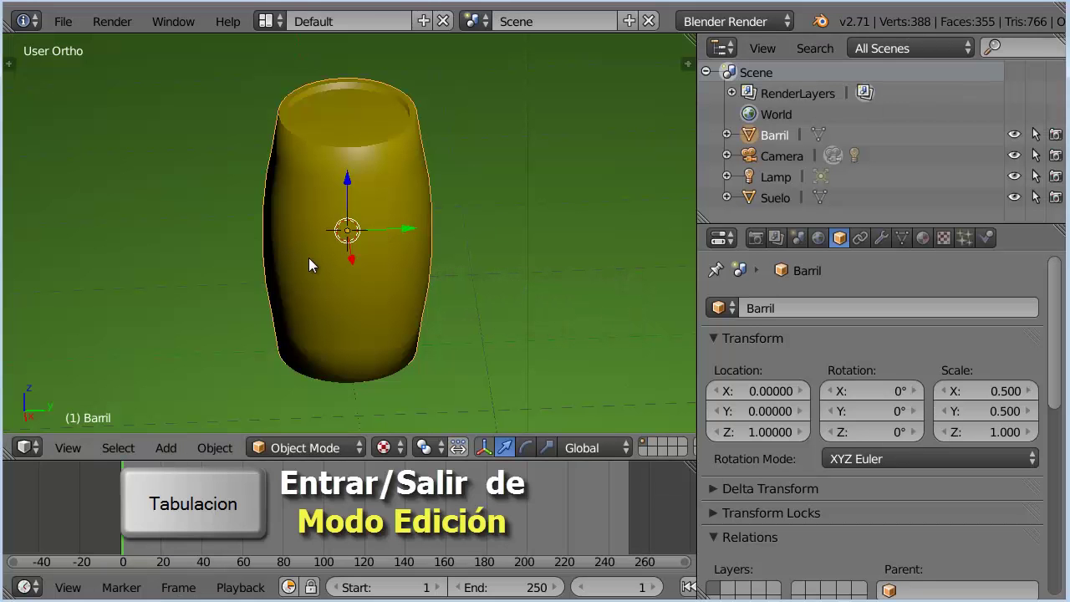
Select all vertices of the barrel in Edit Mode, then return to Object Mode
{"action": "key", "text": "Tab"}
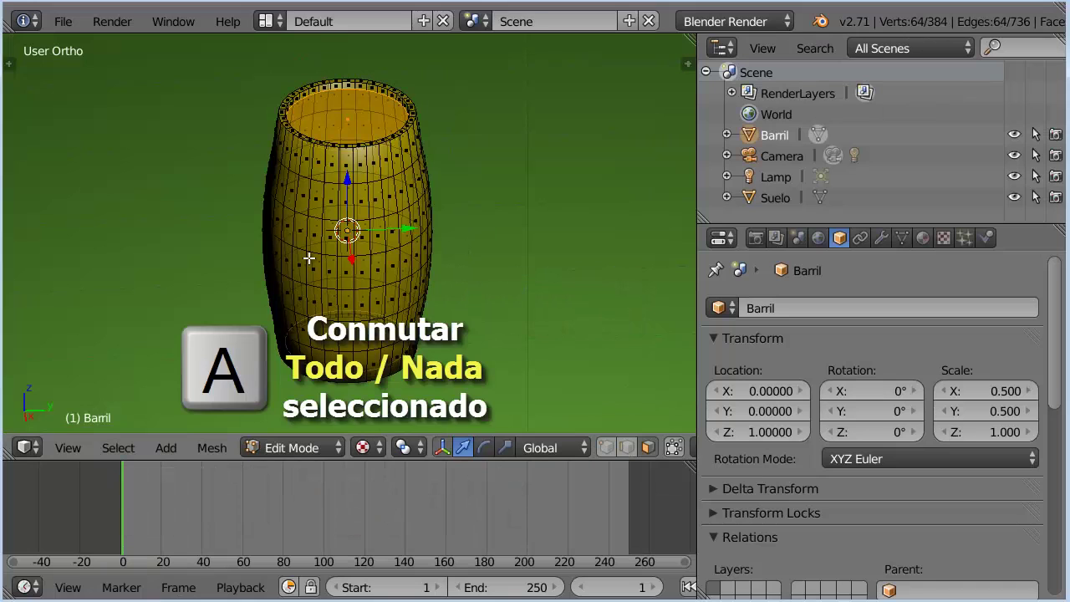
{"action": "key", "text": "a"}
{"action": "key", "text": "a"}
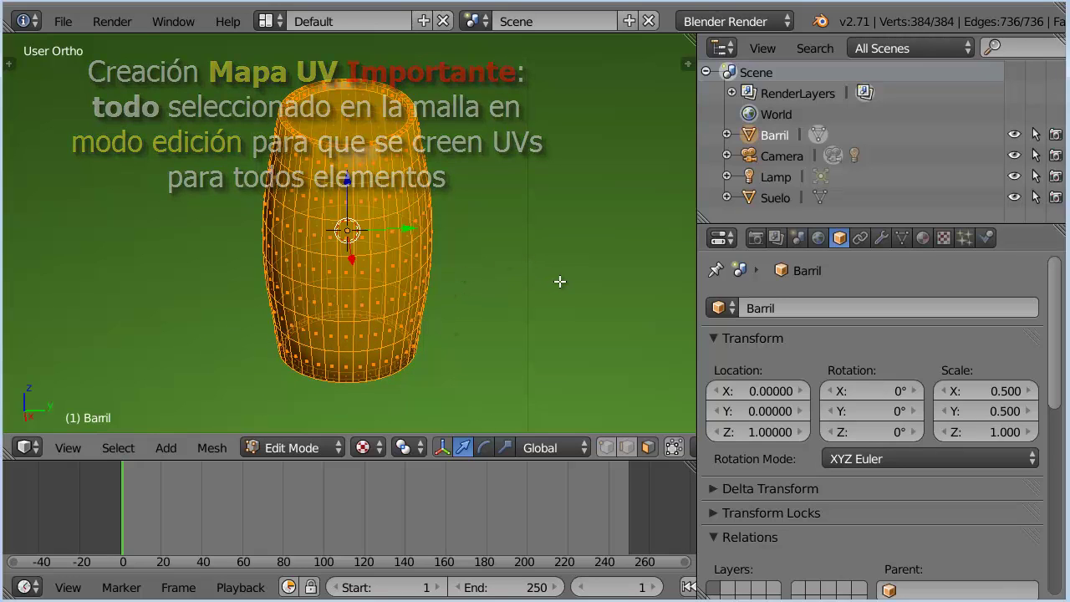
{"action": "key", "text": "Tab"}
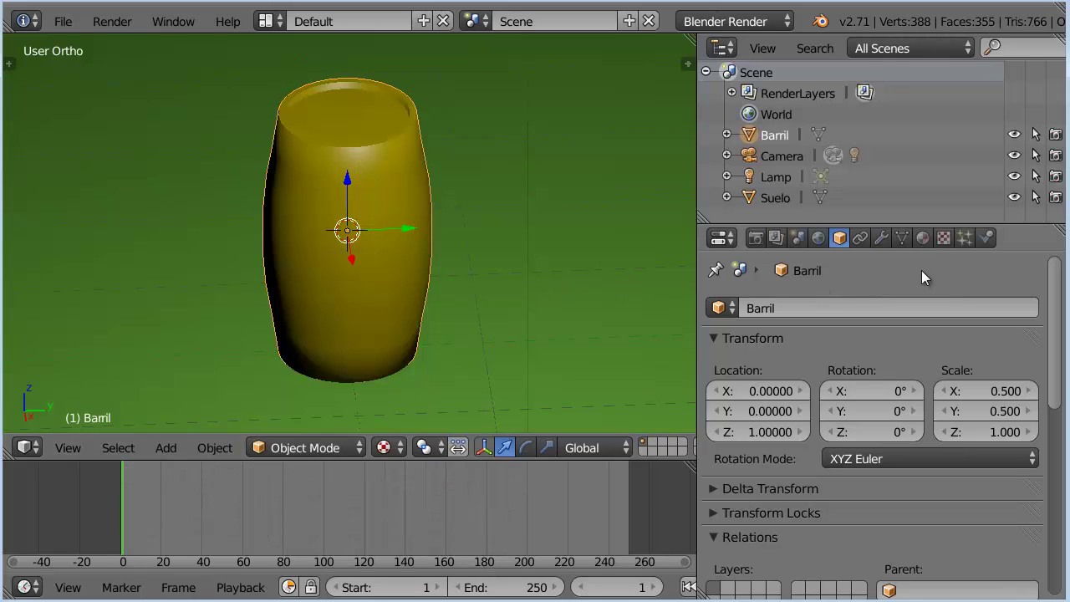
Add a texture named BarrilDifuso to the MatTonel material and set its type to Image or Movie
{"action": "left_click", "coordinate": [924, 238]}
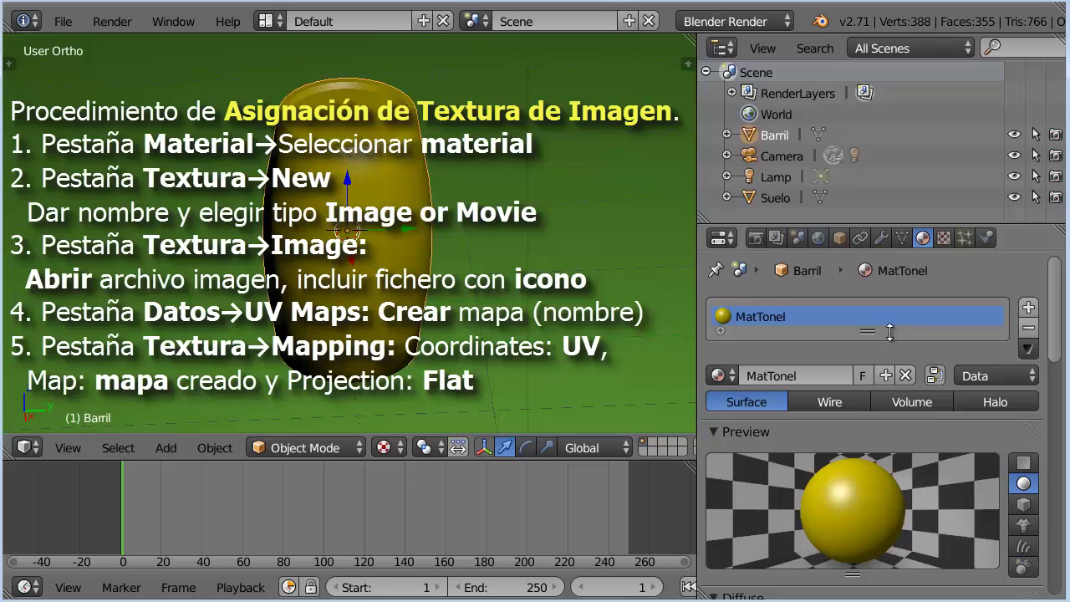
{"action": "left_click", "coordinate": [944, 238]}
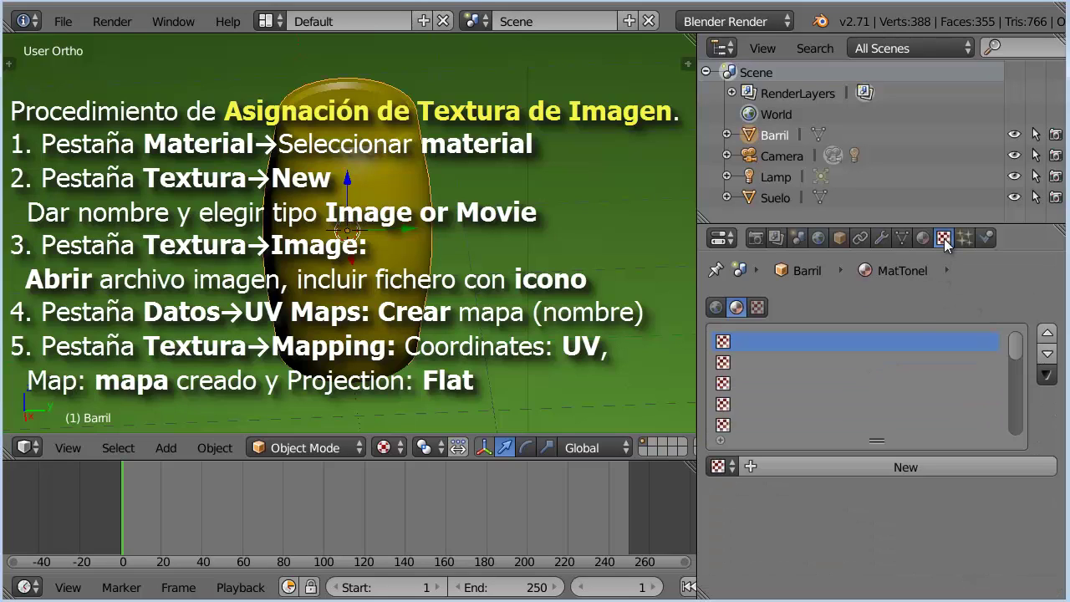
{"action": "left_click", "coordinate": [914, 467]}
{"action": "left_click", "coordinate": [799, 465]}
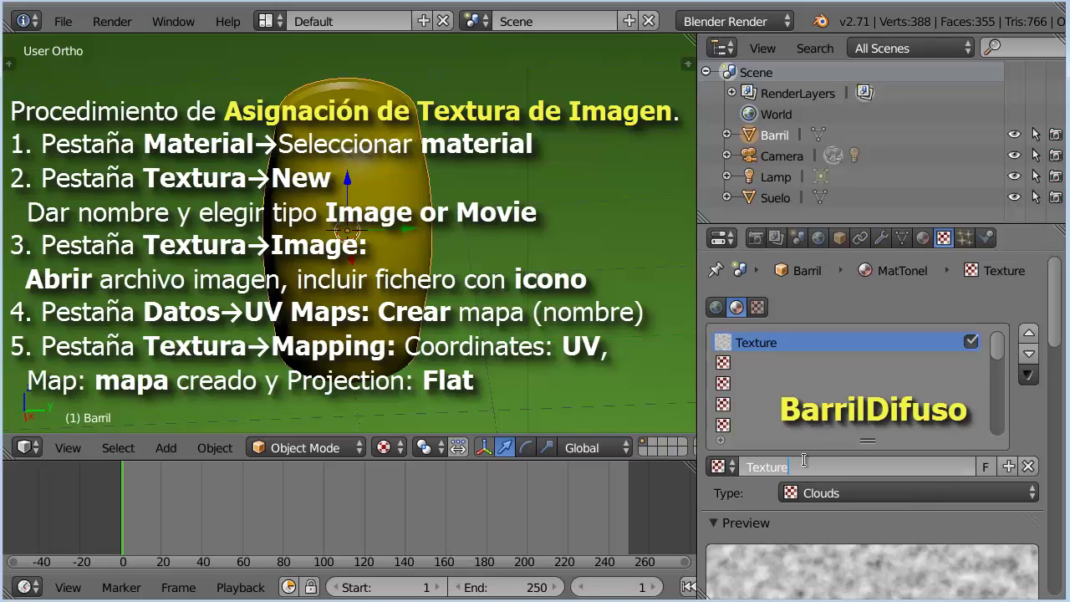
{"action": "left_click_drag", "start_coordinate": [816, 465], "coordinate": [741, 461]}
{"action": "type", "text": "B"}
{"action": "type", "text": "arril"}
{"action": "type", "text": "Difuso"}
{"action": "key", "text": "Return"}
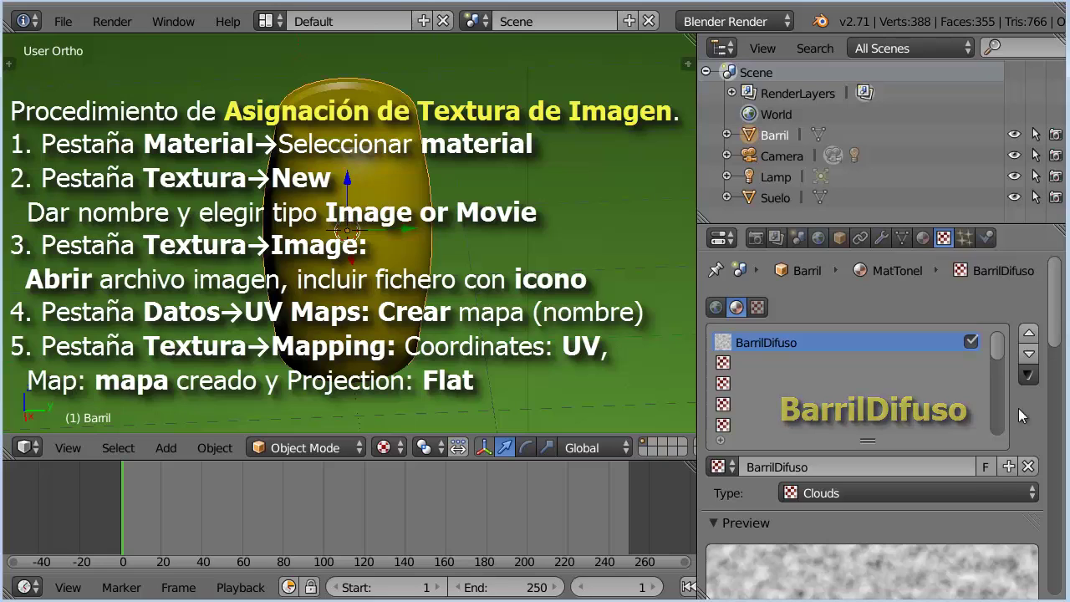
{"action": "left_click", "coordinate": [969, 493]}
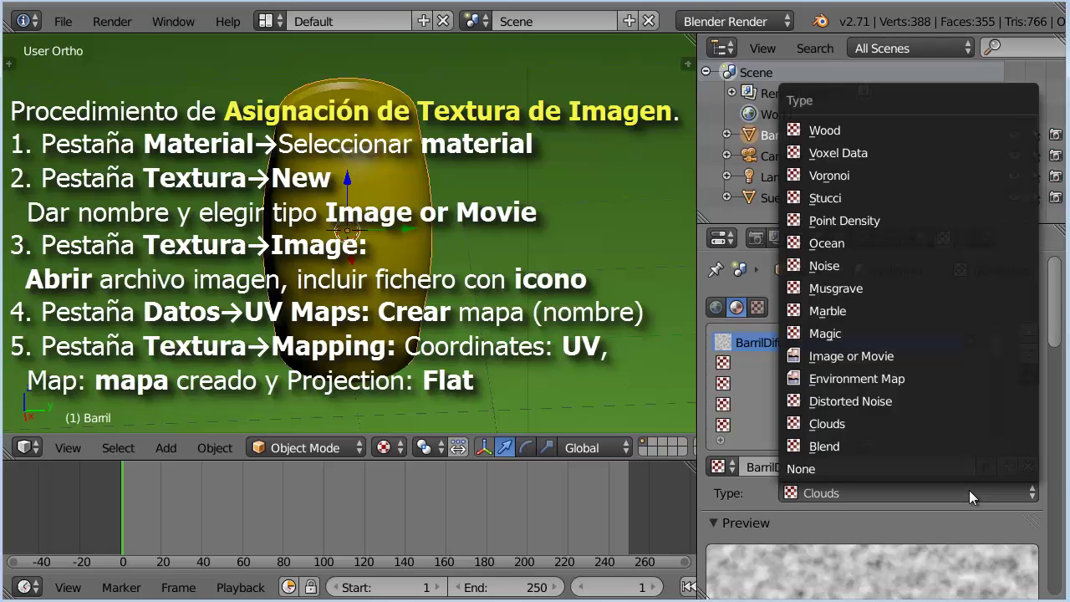
{"action": "left_click", "coordinate": [989, 355]}
{"action": "scroll", "coordinate": [1044, 427], "scroll_direction": "down", "scroll_amount": 3}
{"action": "scroll", "coordinate": [1044, 426], "scroll_direction": "down", "scroll_amount": 6}
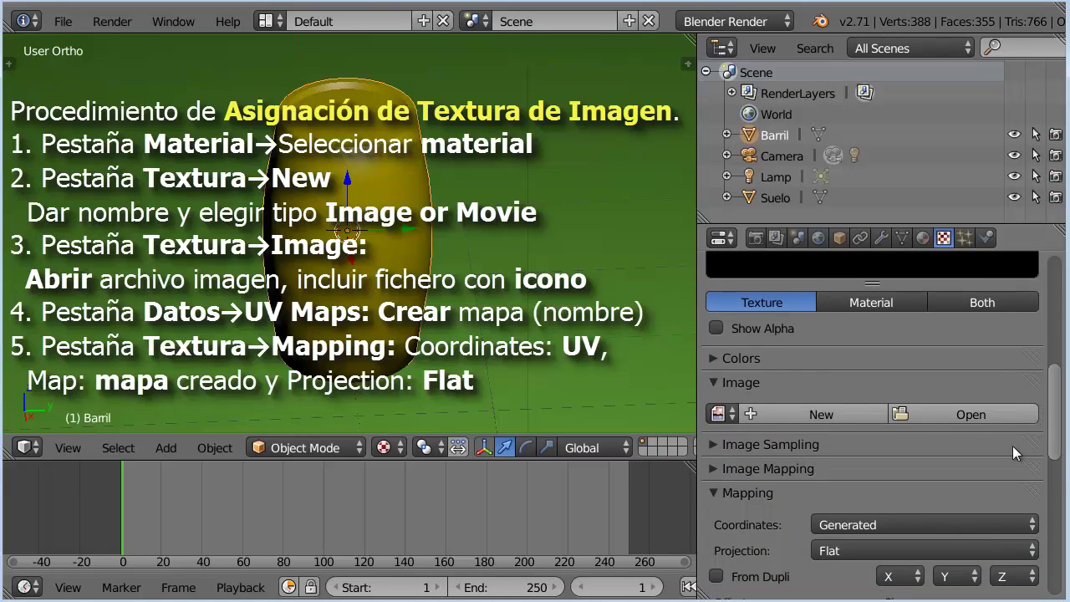
Load barril.jpg as the BarrilDifuso image and pack it into the blend file
{"action": "left_click", "coordinate": [992, 422]}
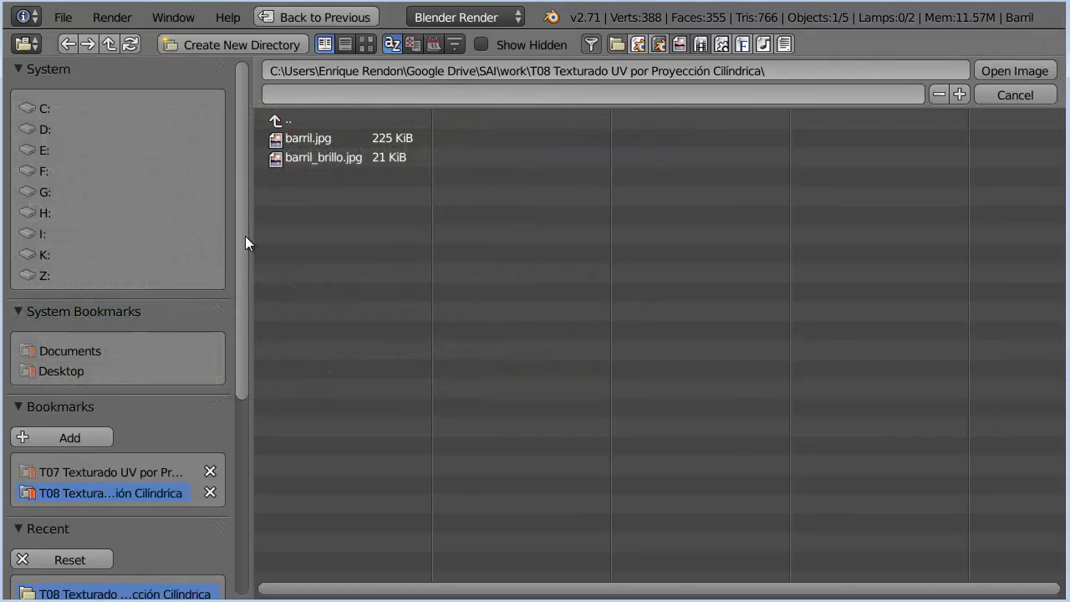
{"action": "left_click", "coordinate": [327, 139]}
{"action": "left_click", "coordinate": [987, 71]}
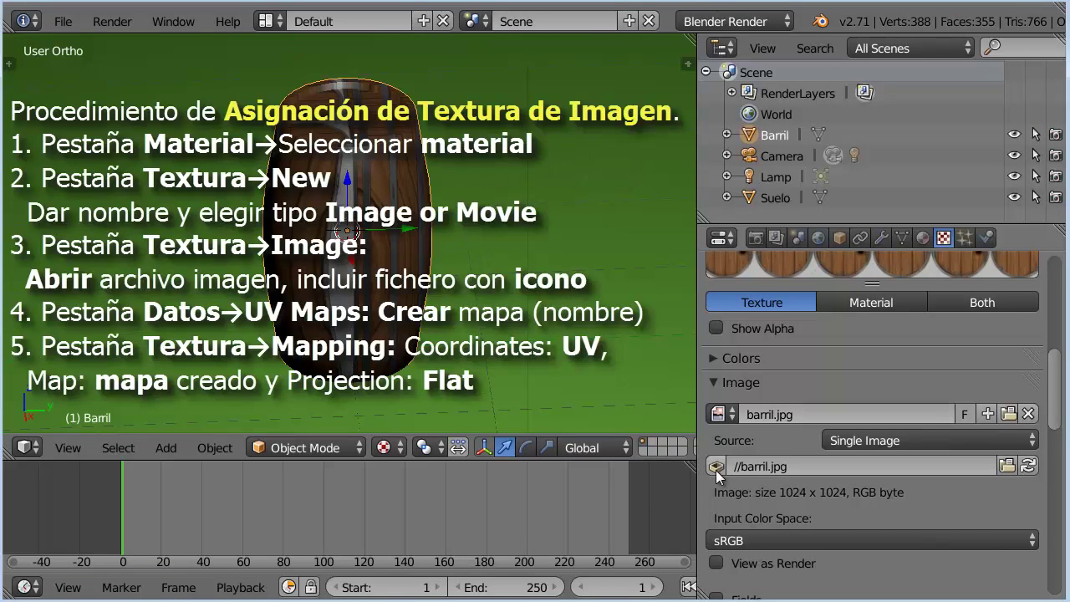
{"action": "left_click", "coordinate": [716, 468]}
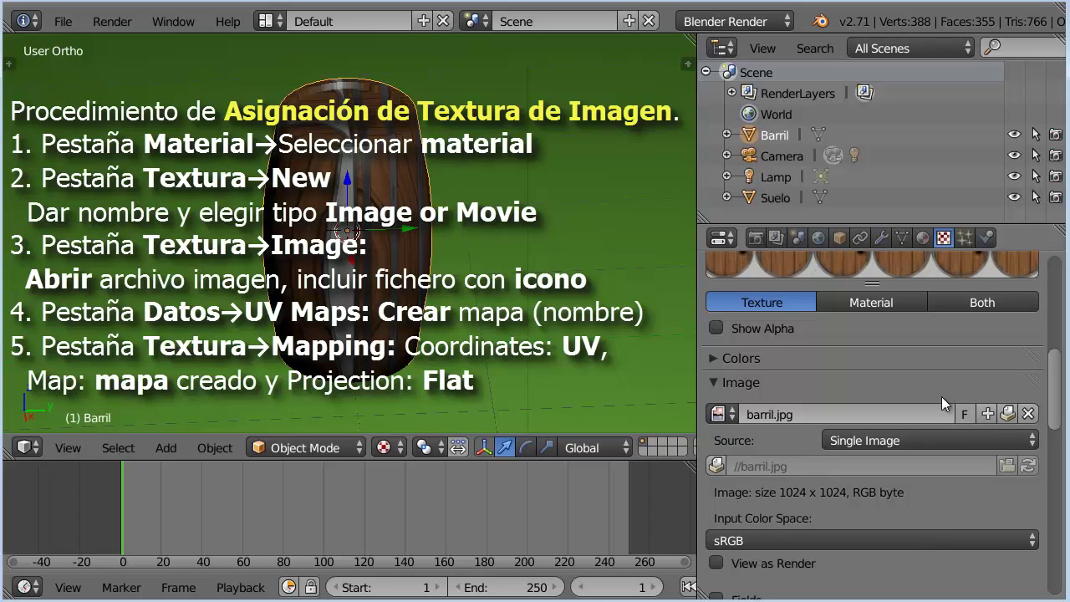
{"action": "left_click", "coordinate": [903, 237]}
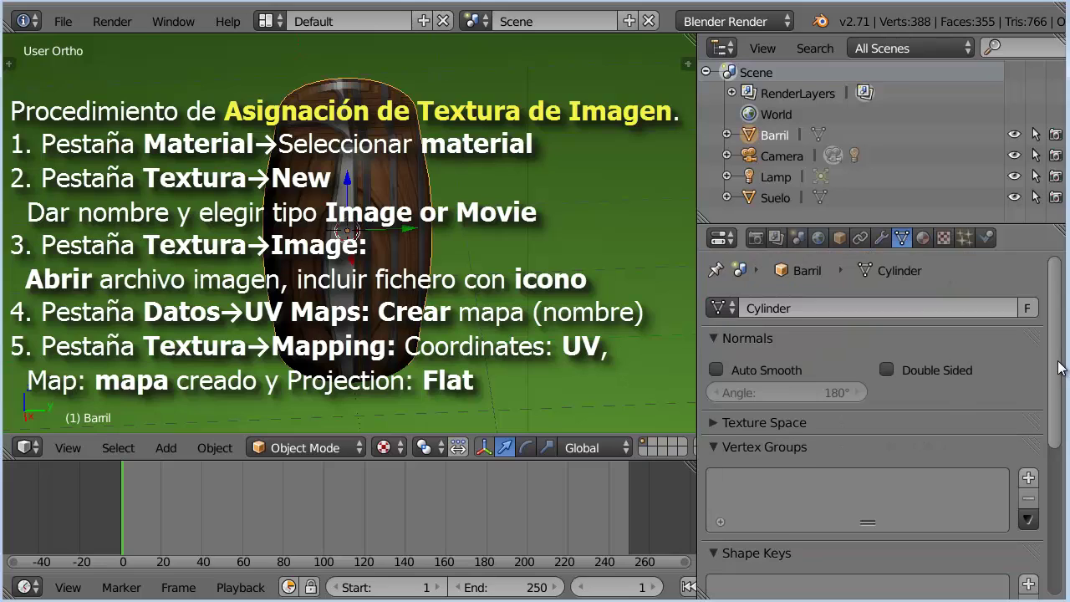
Add a new UV map to the barrel mesh and rename it MapaBarril
{"action": "left_click_drag", "start_coordinate": [1057, 368], "coordinate": [1052, 441]}
{"action": "scroll", "coordinate": [1052, 441], "scroll_direction": "down", "scroll_amount": 4}
{"action": "left_click", "coordinate": [1028, 434]}
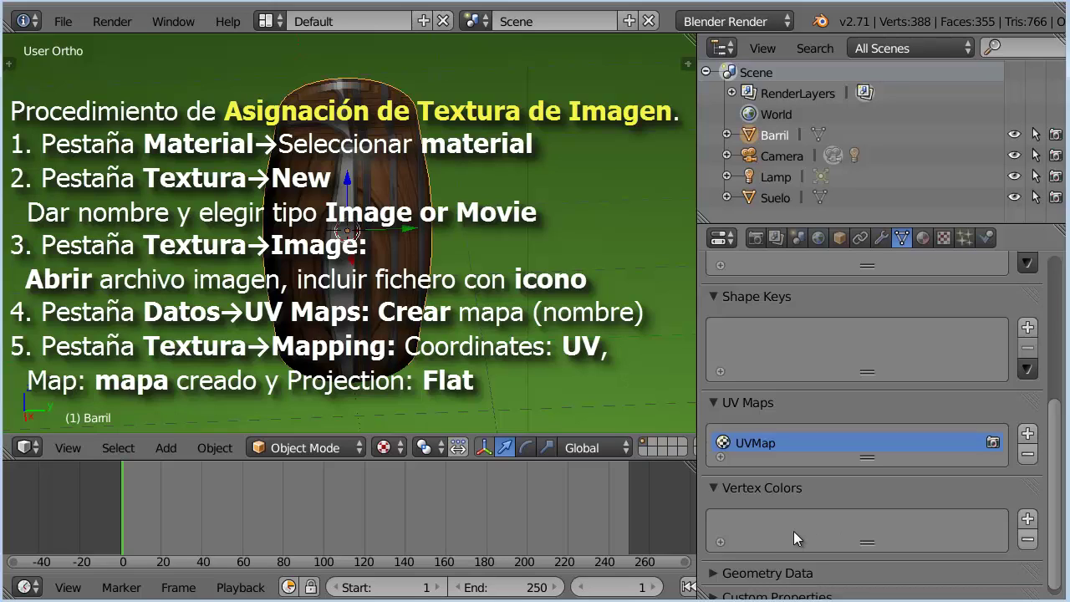
{"action": "double_click", "coordinate": [781, 443]}
{"action": "type", "text": "MapaBarril"}
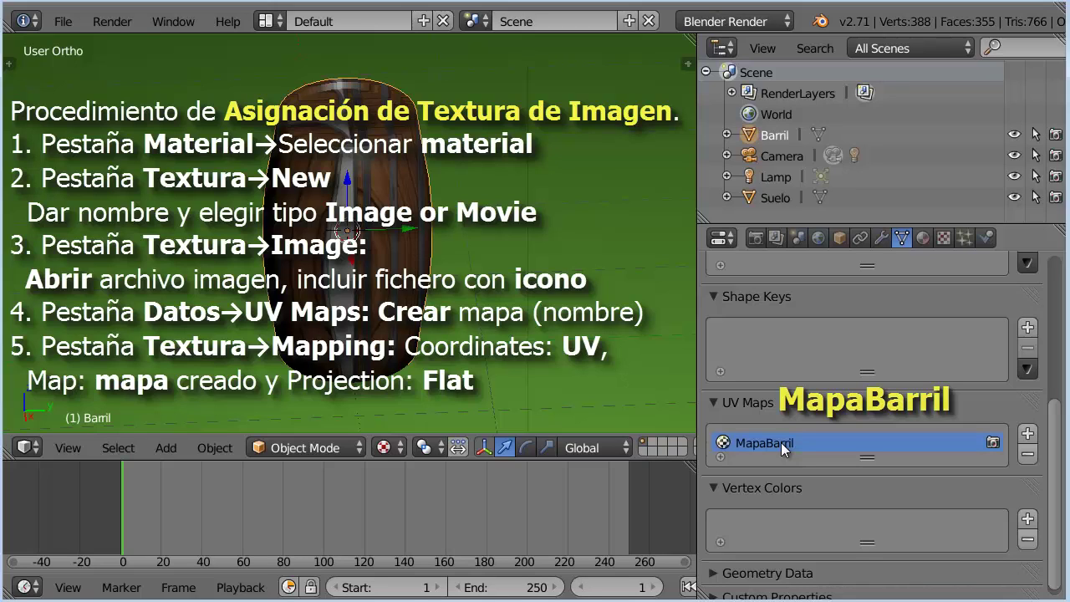
Set BarrilDifuso's mapping coordinates to UV using the MapaBarril map
{"action": "left_click", "coordinate": [944, 240]}
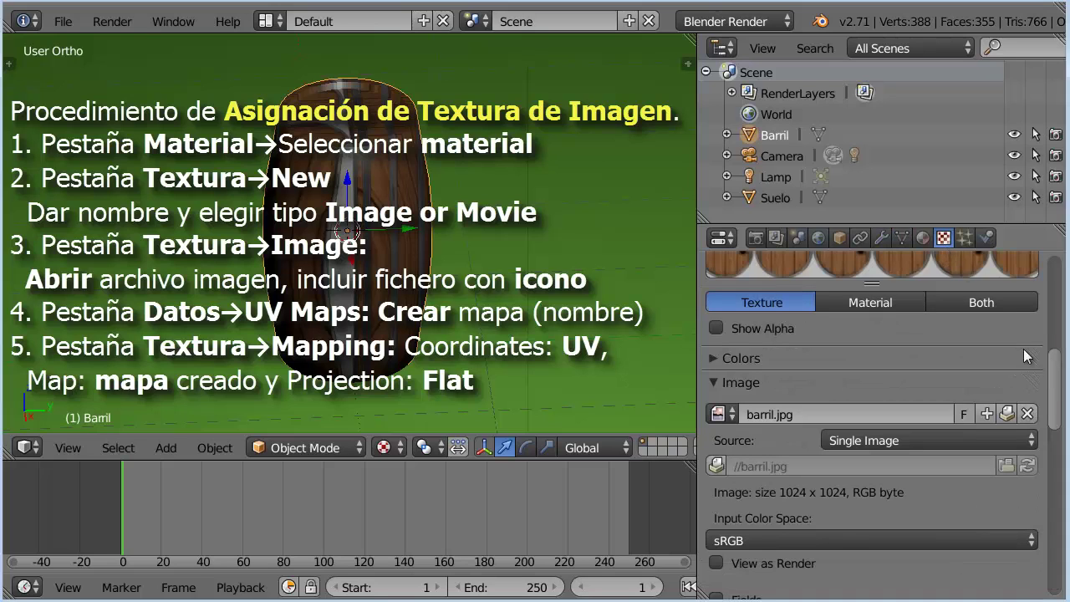
{"action": "left_click_drag", "start_coordinate": [1060, 389], "coordinate": [1063, 488]}
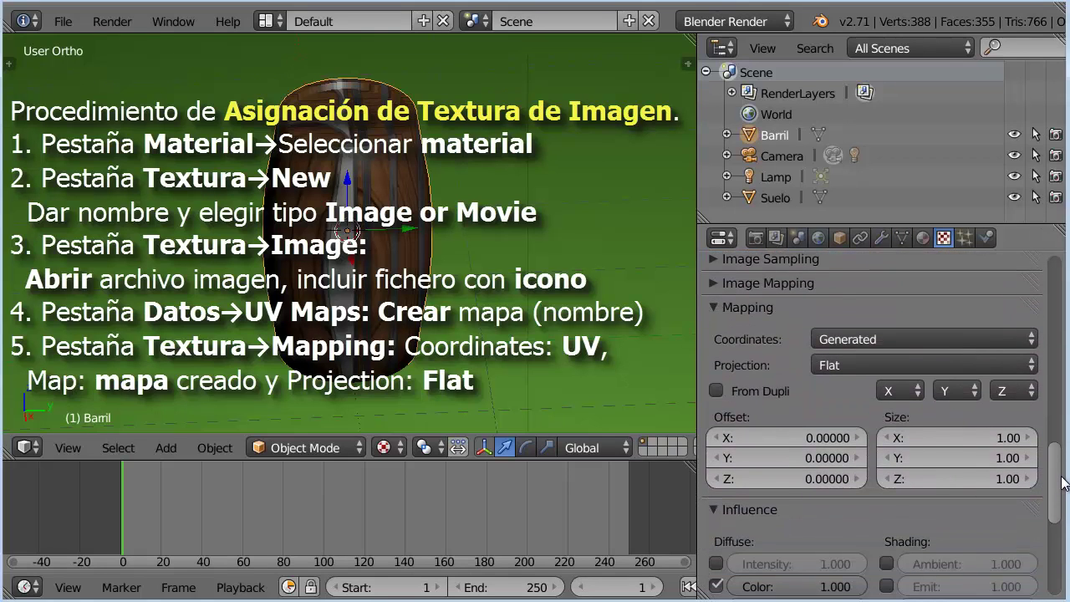
{"action": "left_click", "coordinate": [954, 339]}
{"action": "left_click", "coordinate": [966, 253]}
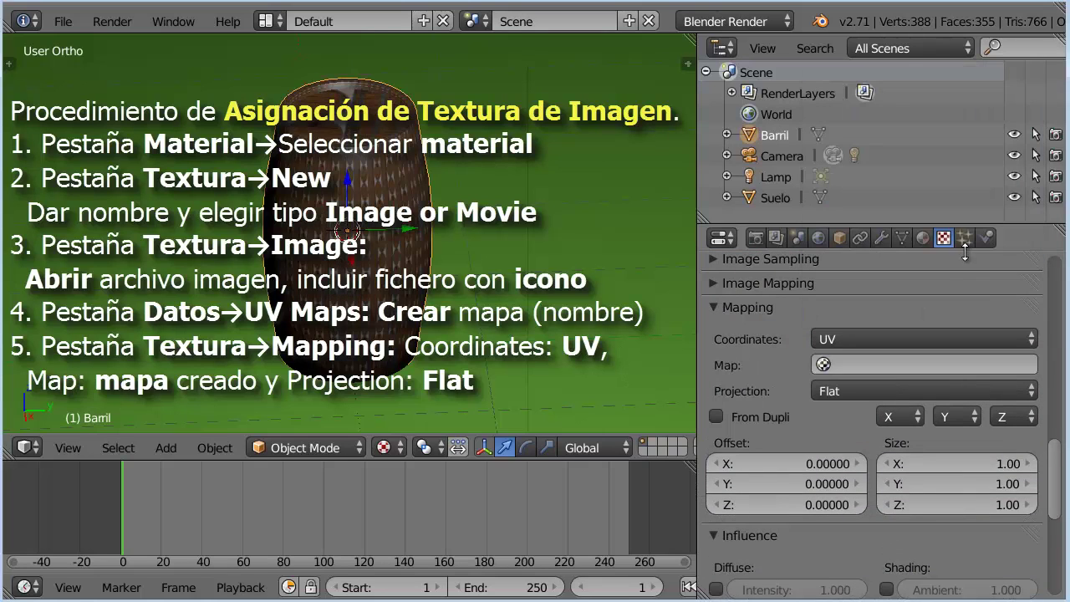
{"action": "left_click", "coordinate": [977, 366]}
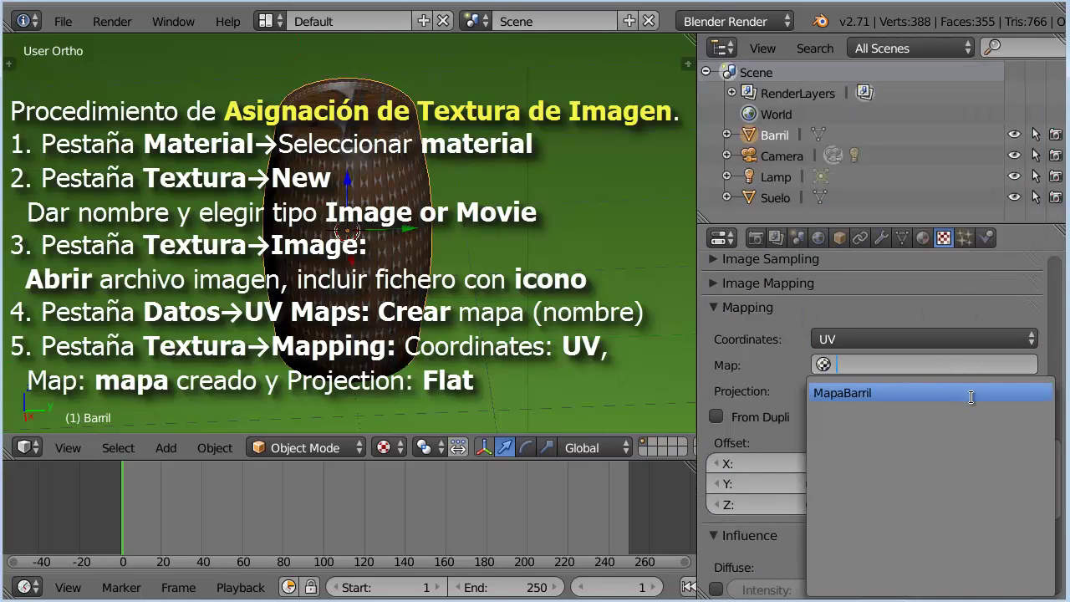
{"action": "left_click", "coordinate": [974, 398]}
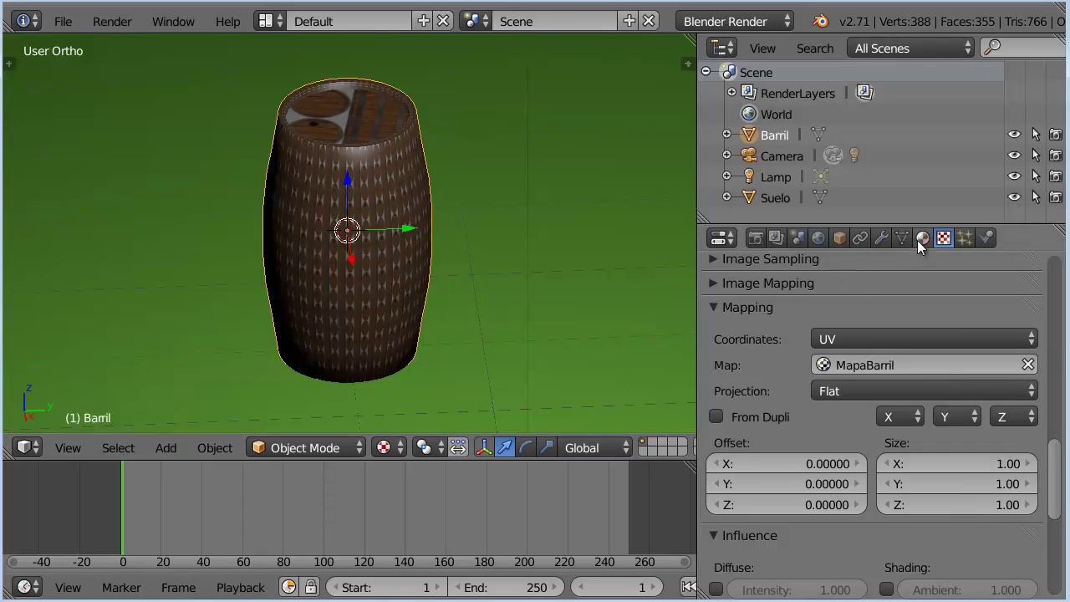
{"action": "left_click", "coordinate": [922, 238]}
Enable Shadeless on the MatTonel material
{"action": "scroll", "coordinate": [1050, 414], "scroll_direction": "down", "scroll_amount": 5}
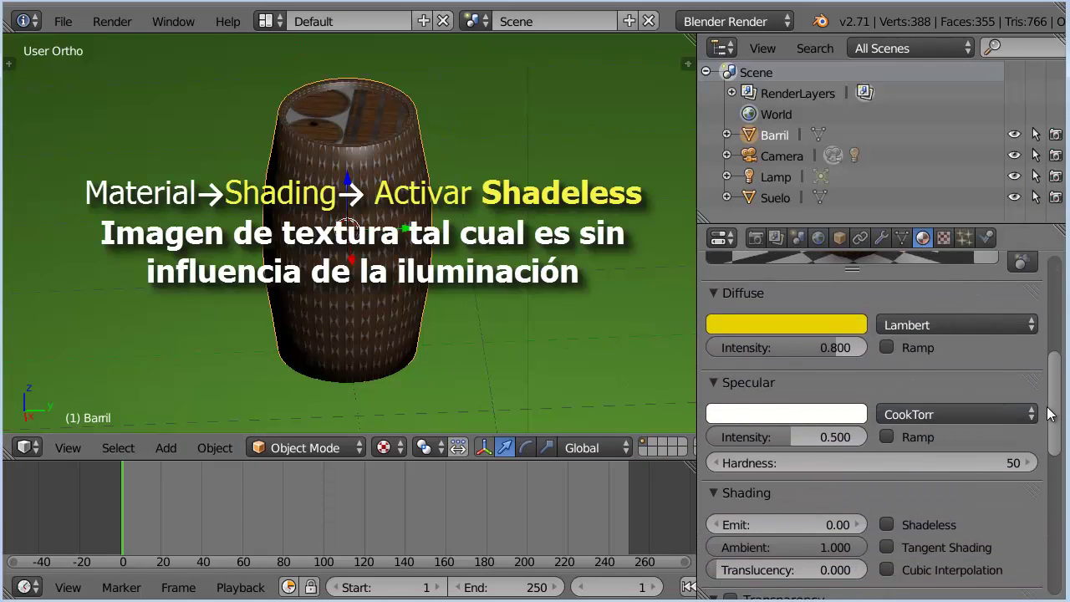
{"action": "left_click", "coordinate": [889, 524]}
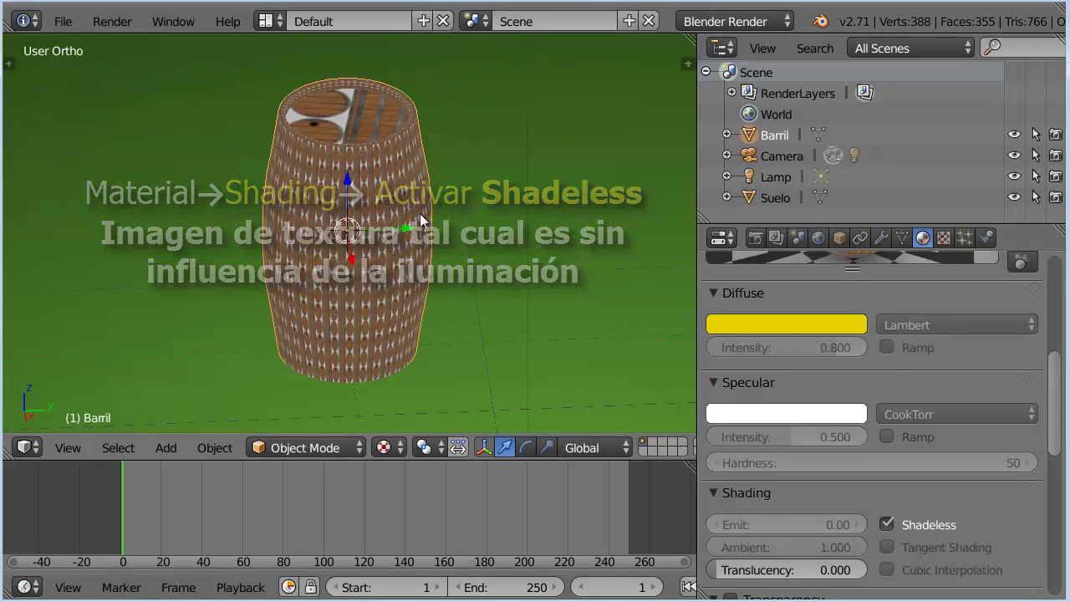
{"action": "left_click", "coordinate": [266, 21]}
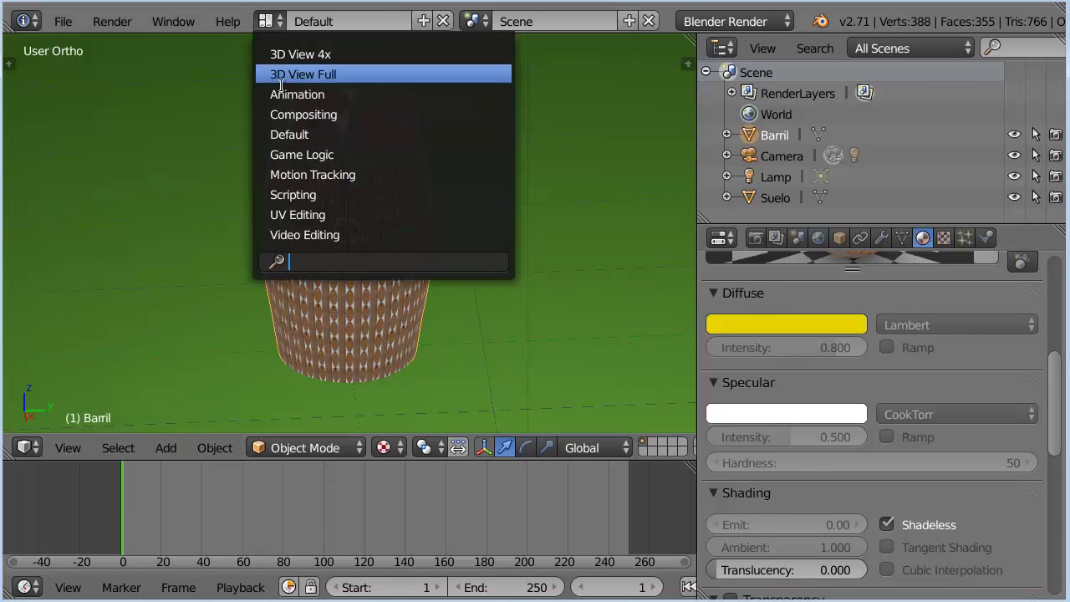
Switch to the UV Editing layout, show the barrel textured, and enter Edit Mode
{"action": "left_click", "coordinate": [307, 214]}
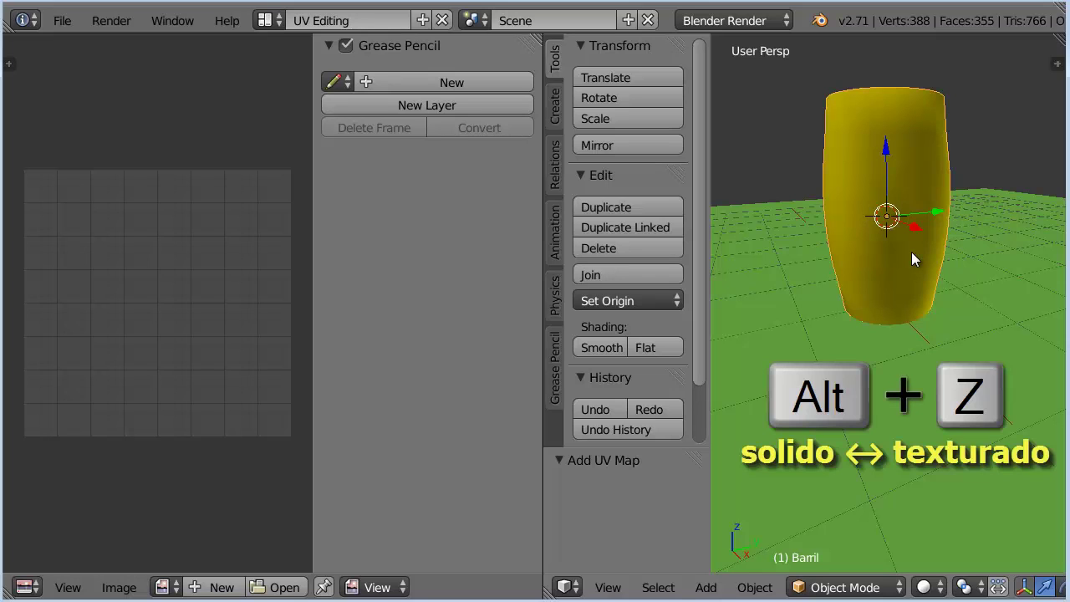
{"action": "key", "text": "alt+z"}
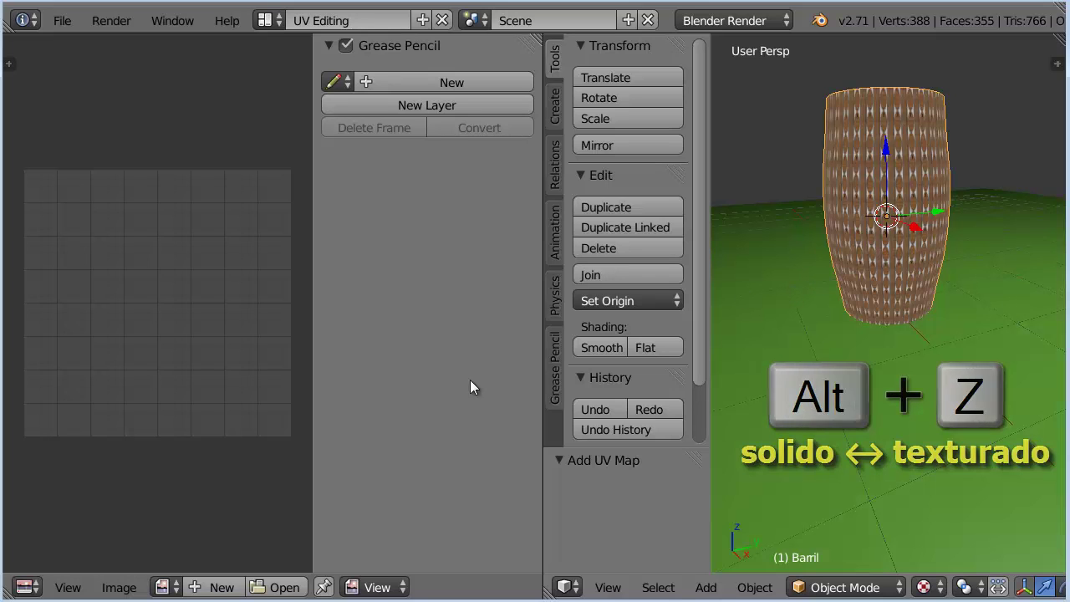
{"action": "key", "text": "Tab"}
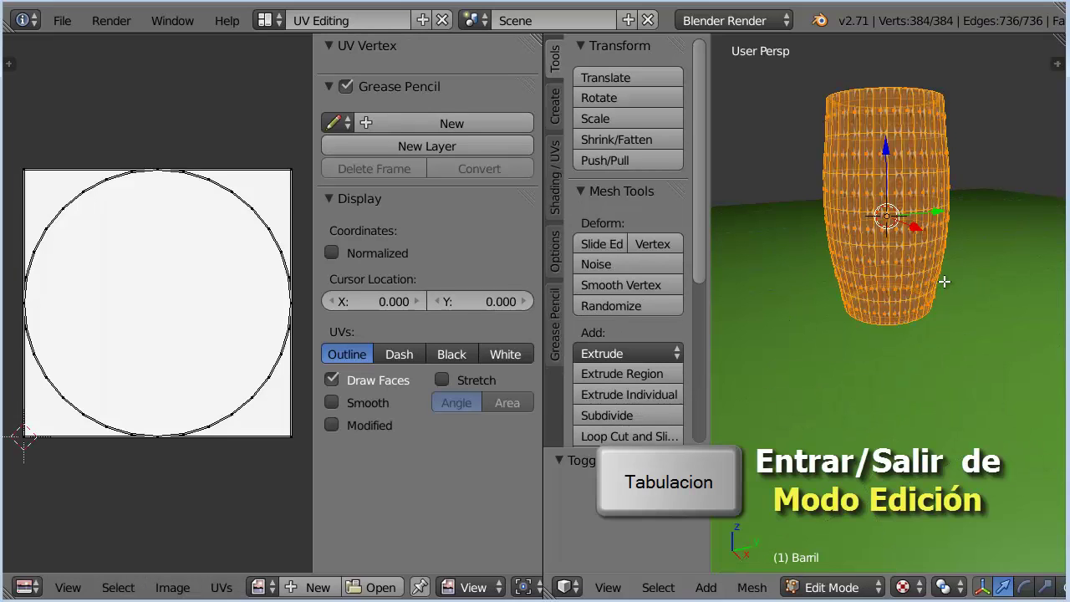
Display barril.jpg in the UV/Image editor and fit the whole image in view
{"action": "left_click", "coordinate": [268, 586]}
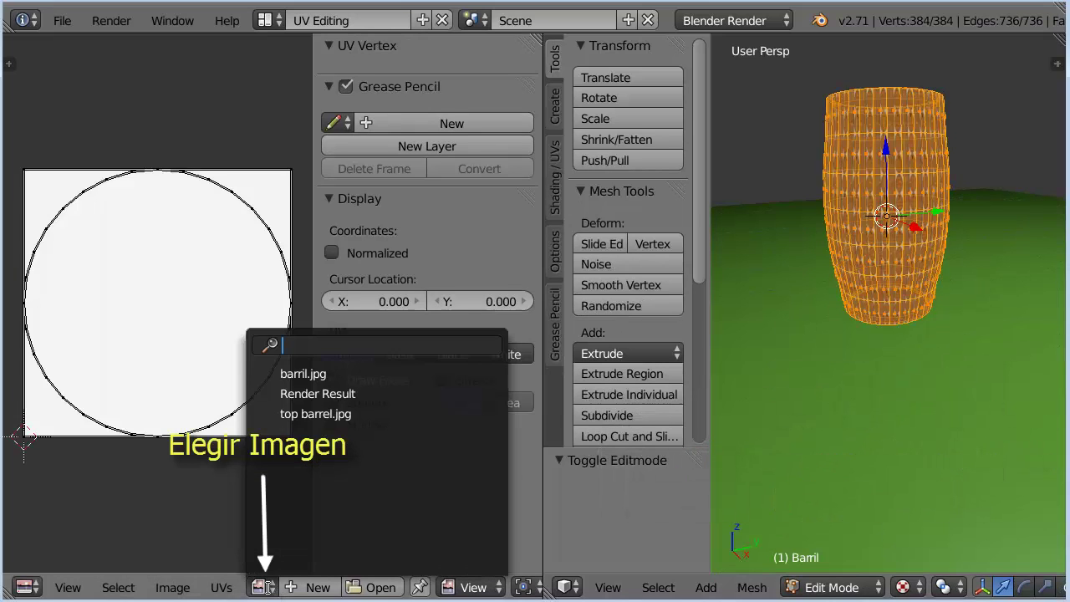
{"action": "left_click", "coordinate": [335, 374]}
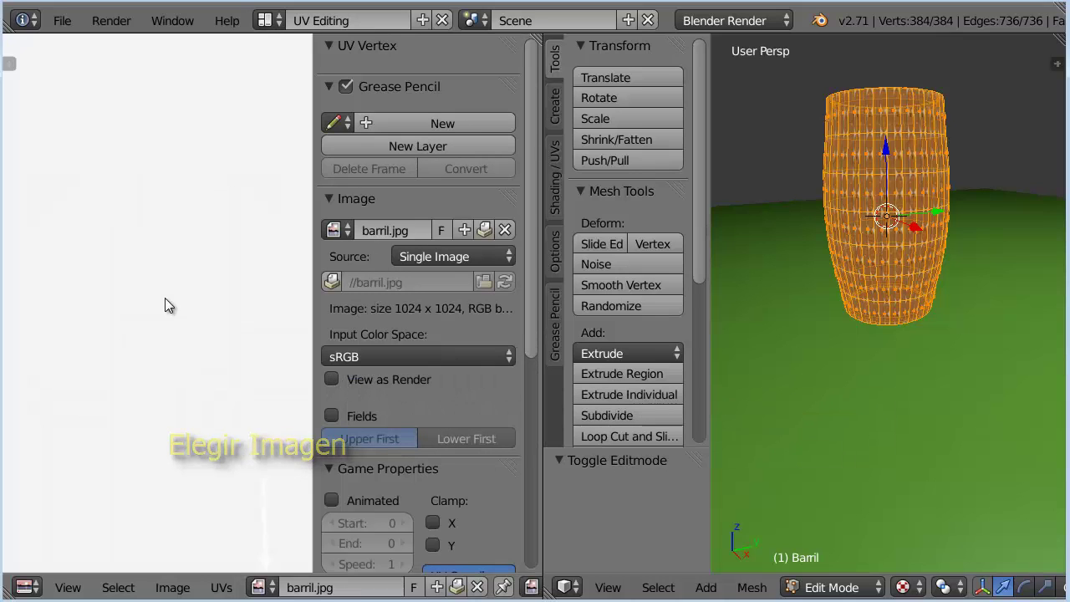
{"action": "key", "text": "Home"}
{"action": "scroll", "coordinate": [164, 306], "scroll_direction": "down", "scroll_amount": 1}
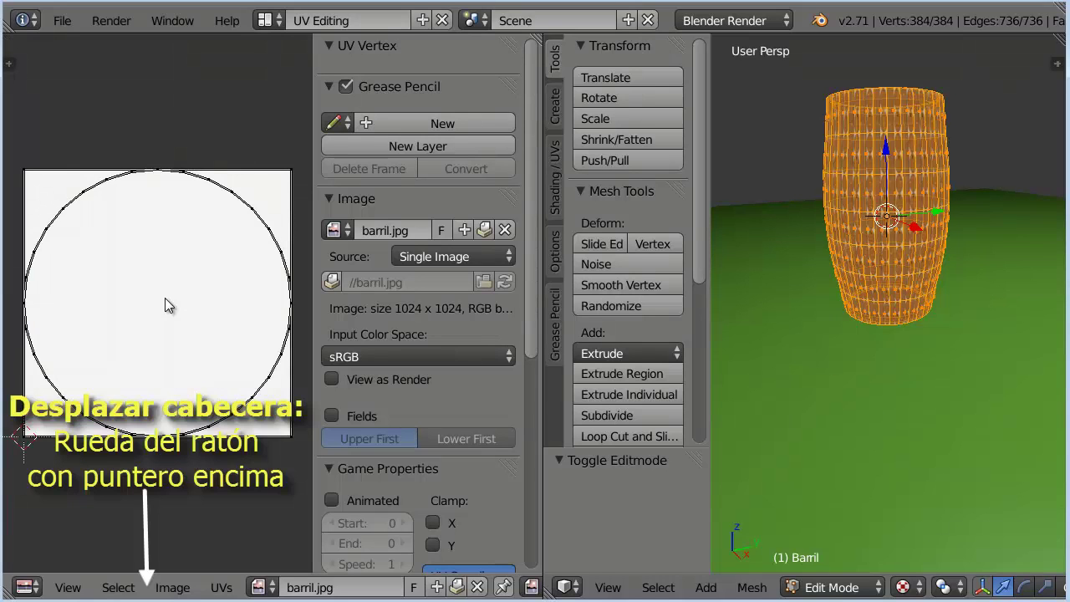
Enable UV Sync Selection so the barrel's selected mesh faces appear selected in the UV editor
{"action": "scroll", "coordinate": [296, 588], "scroll_direction": "down", "scroll_amount": 2}
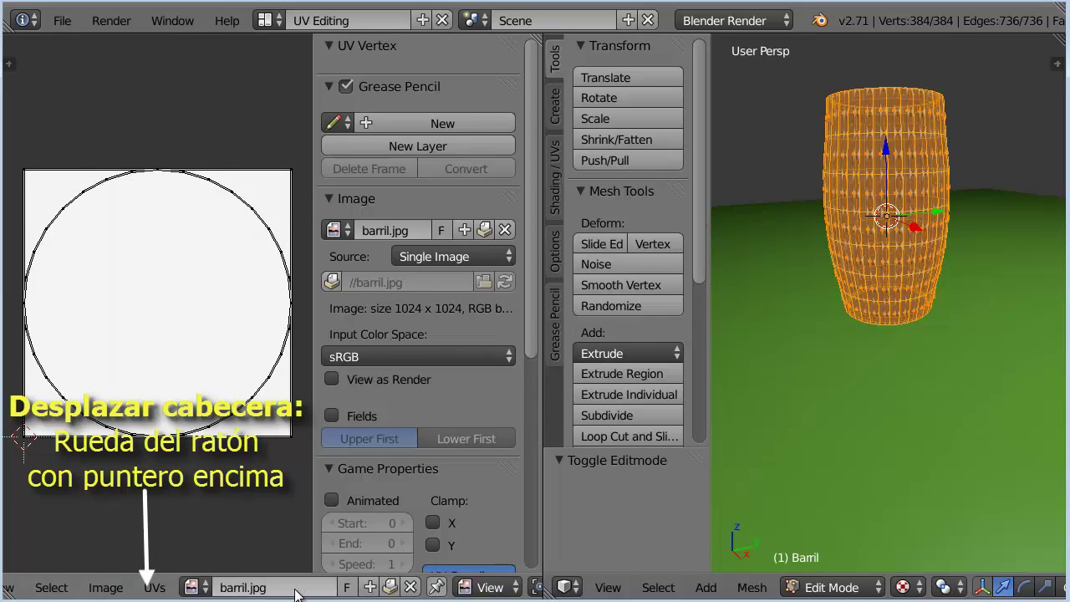
{"action": "scroll", "coordinate": [296, 588], "scroll_direction": "down", "scroll_amount": 2}
{"action": "scroll", "coordinate": [296, 588], "scroll_direction": "down", "scroll_amount": 4}
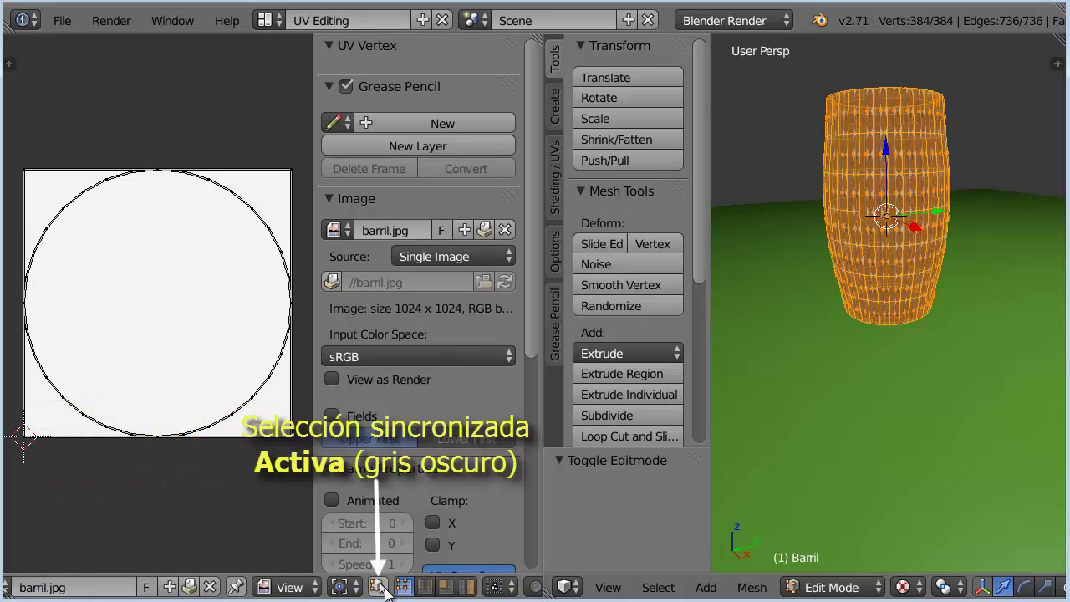
{"action": "left_click", "coordinate": [382, 588]}
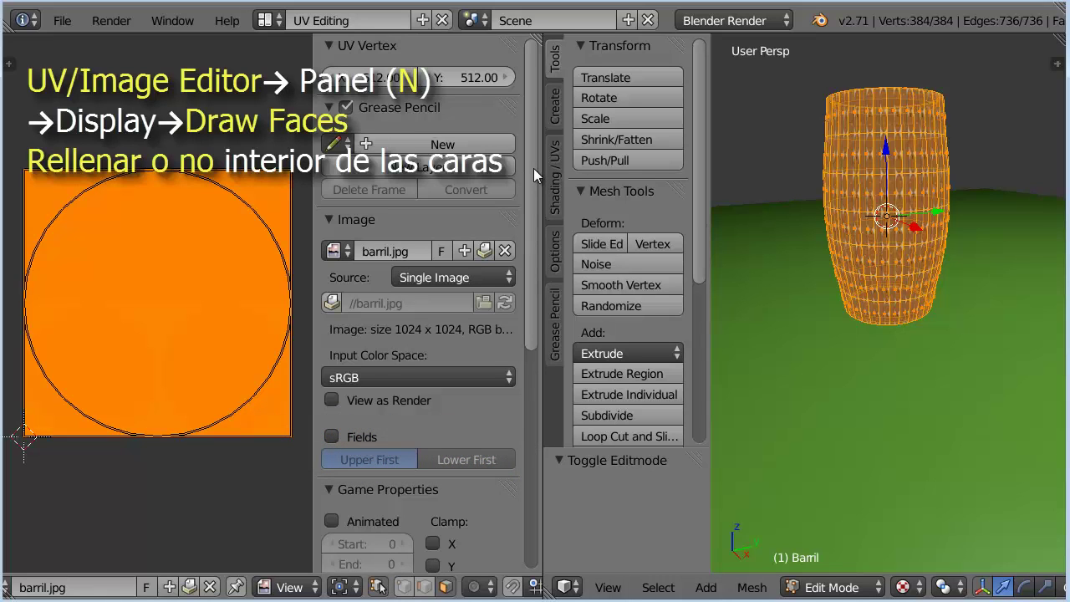
Turn off Draw Faces in the UV editor's Display settings so barril.jpg shows behind the UVs
{"action": "left_click_drag", "start_coordinate": [533, 168], "coordinate": [531, 425]}
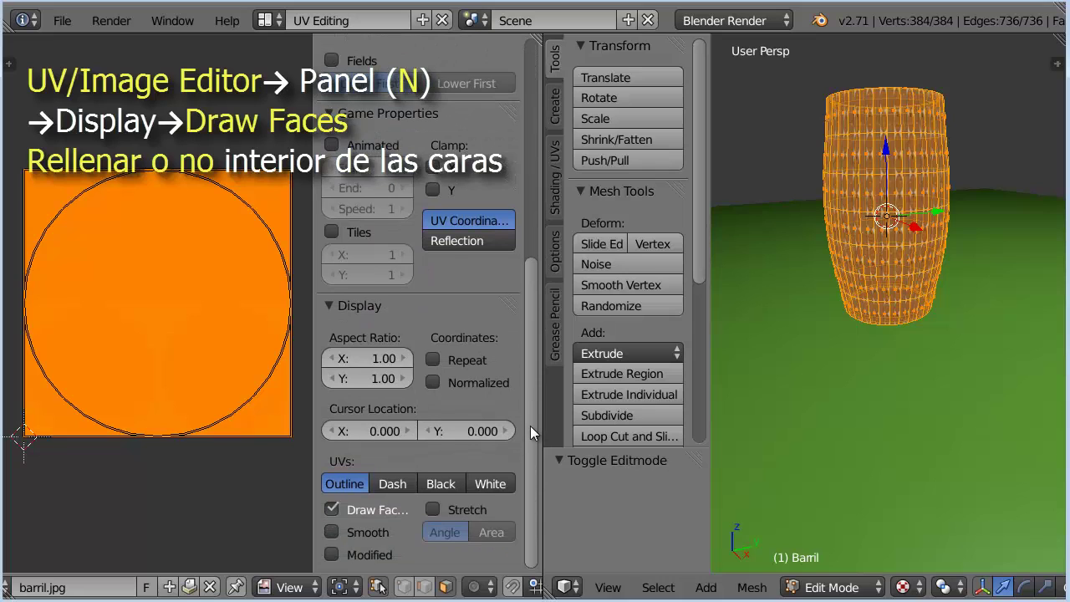
{"action": "left_click_drag", "start_coordinate": [311, 514], "coordinate": [301, 515]}
{"action": "left_click", "coordinate": [322, 509]}
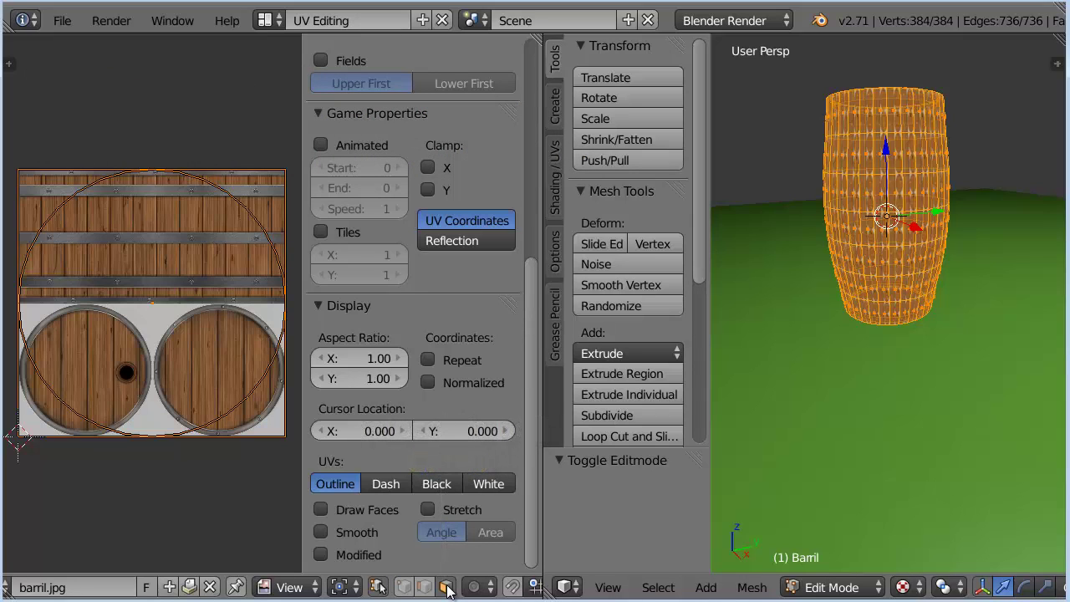
Enable Limit selection to visible in the 3D view header
{"action": "scroll", "coordinate": [940, 590], "scroll_direction": "down", "scroll_amount": 2}
{"action": "scroll", "coordinate": [940, 590], "scroll_direction": "down", "scroll_amount": 3}
{"action": "scroll", "coordinate": [939, 591], "scroll_direction": "down", "scroll_amount": 3}
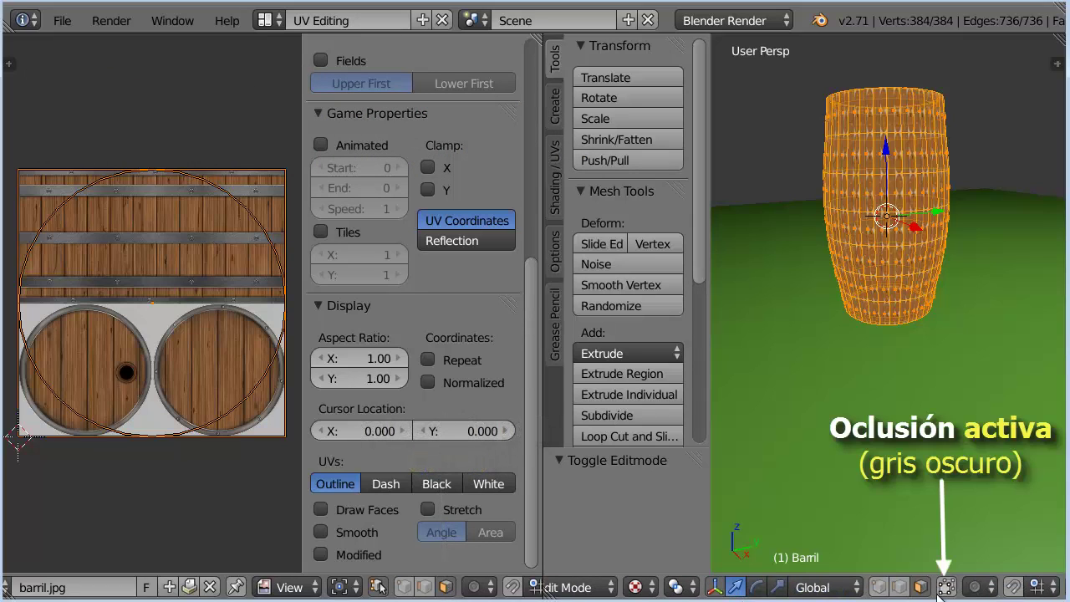
{"action": "left_click", "coordinate": [945, 587]}
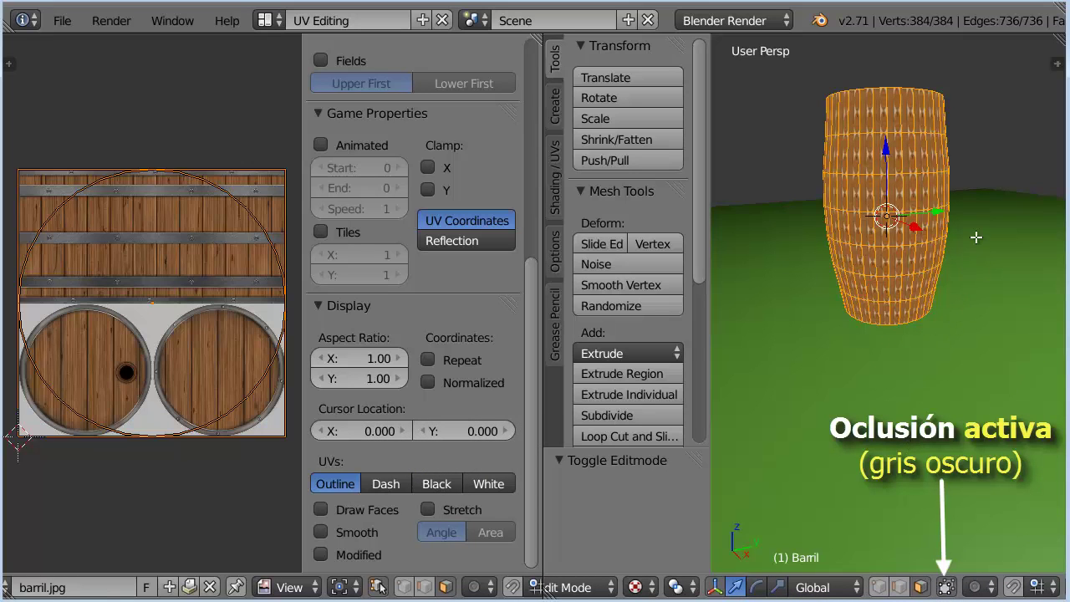
Select the barrel's top face from above and grow the selection to the surrounding rim rings
{"action": "mouse_move", "coordinate": [976, 237]}
{"action": "middle_mouse_down"}
{"action": "mouse_move", "coordinate": [903, 290]}
{"action": "mouse_move", "coordinate": [959, 320]}
{"action": "middle_mouse_up"}
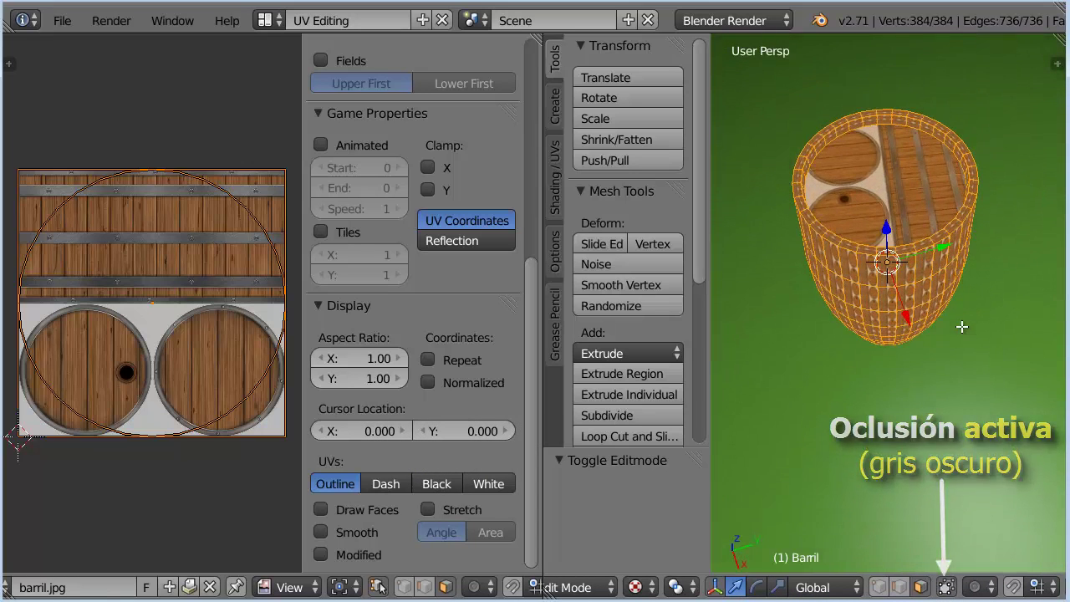
{"action": "right_click", "coordinate": [891, 182]}
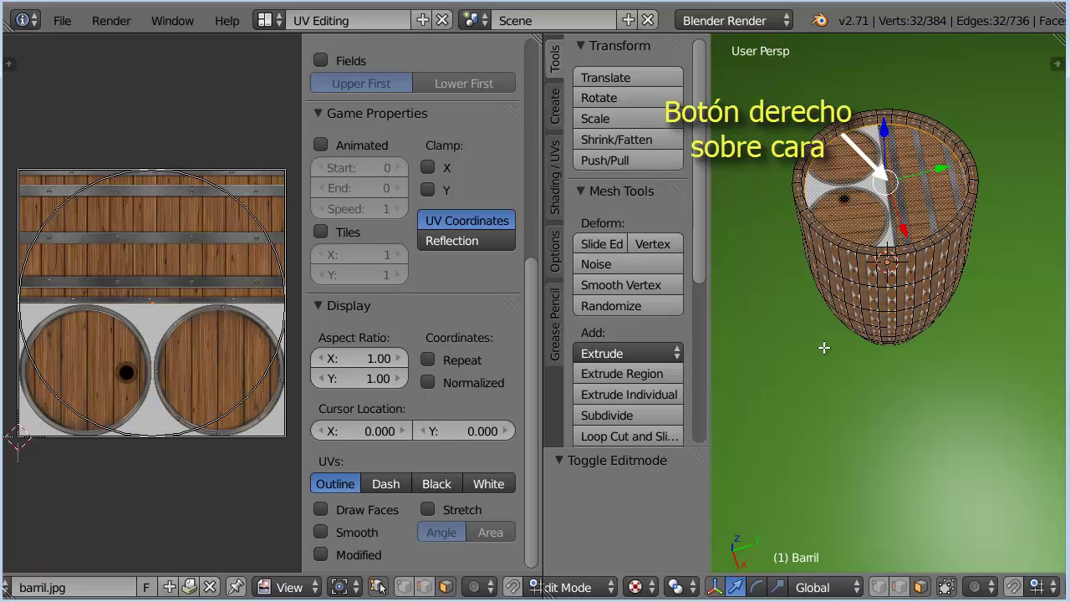
{"action": "middle_click_drag", "start_coordinate": [823, 347], "coordinate": [848, 340]}
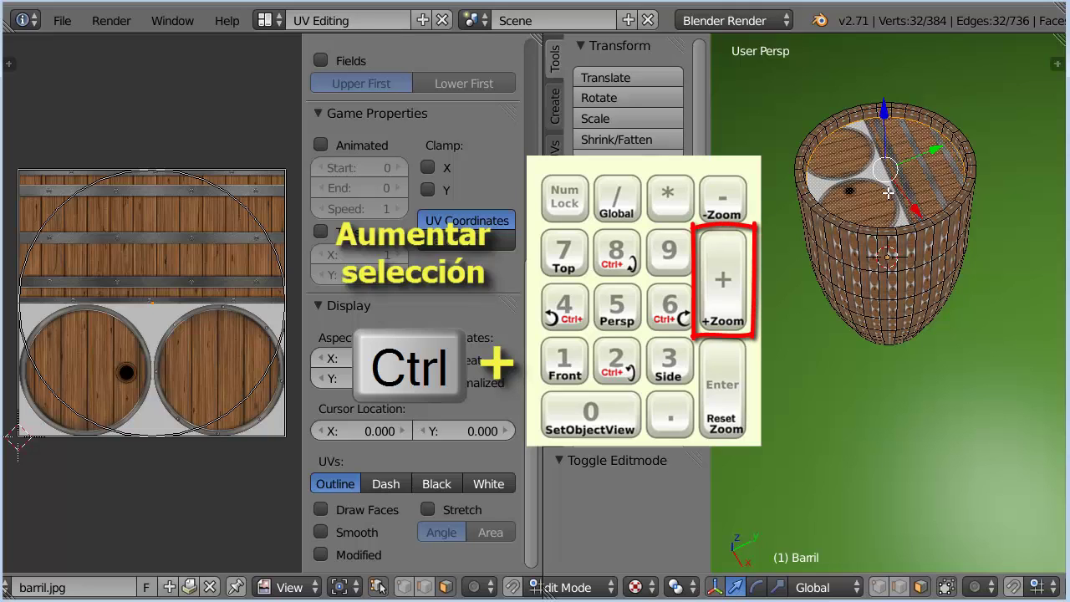
{"action": "key", "text": "ctrl+KP_Add"}
{"action": "key", "text": "ctrl+KP_Add"}
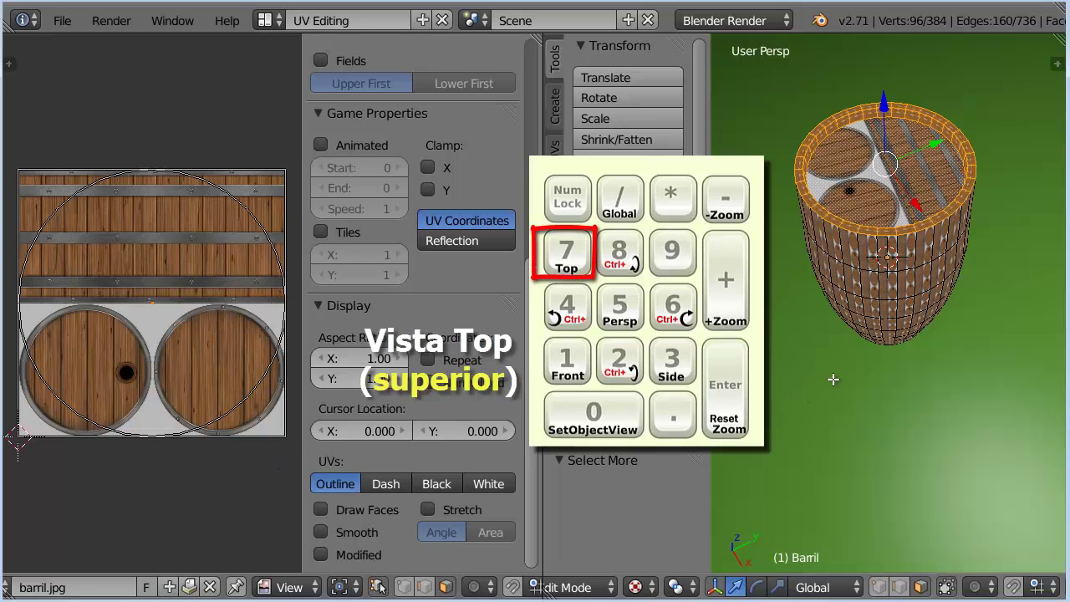
Project the top rim's UVs from an orthographic top view using UV Mapping > Project From View
{"action": "key", "text": "KP_7"}
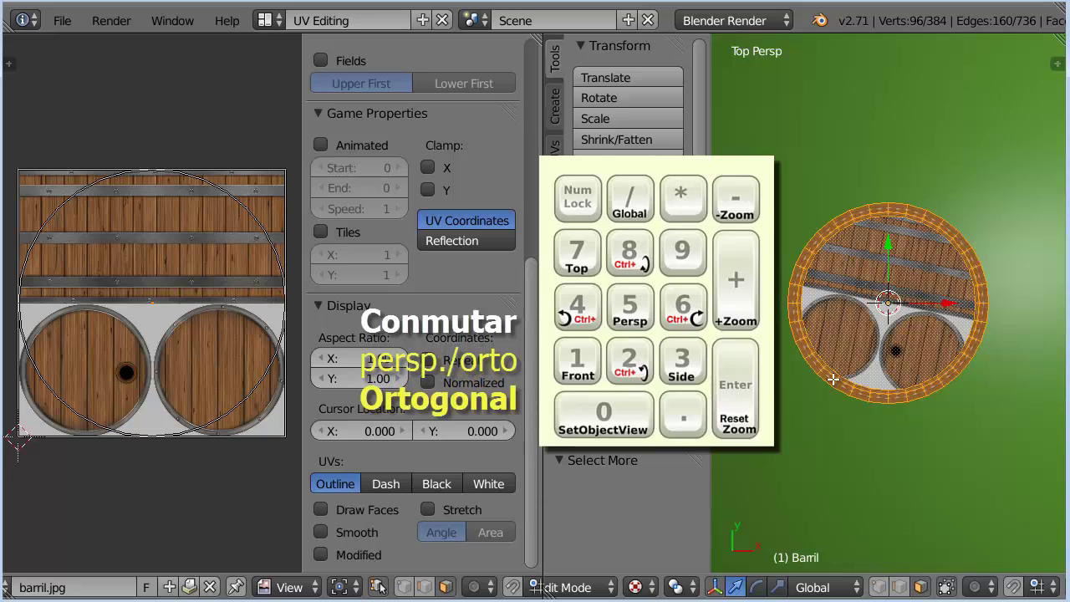
{"action": "key", "text": "KP_5"}
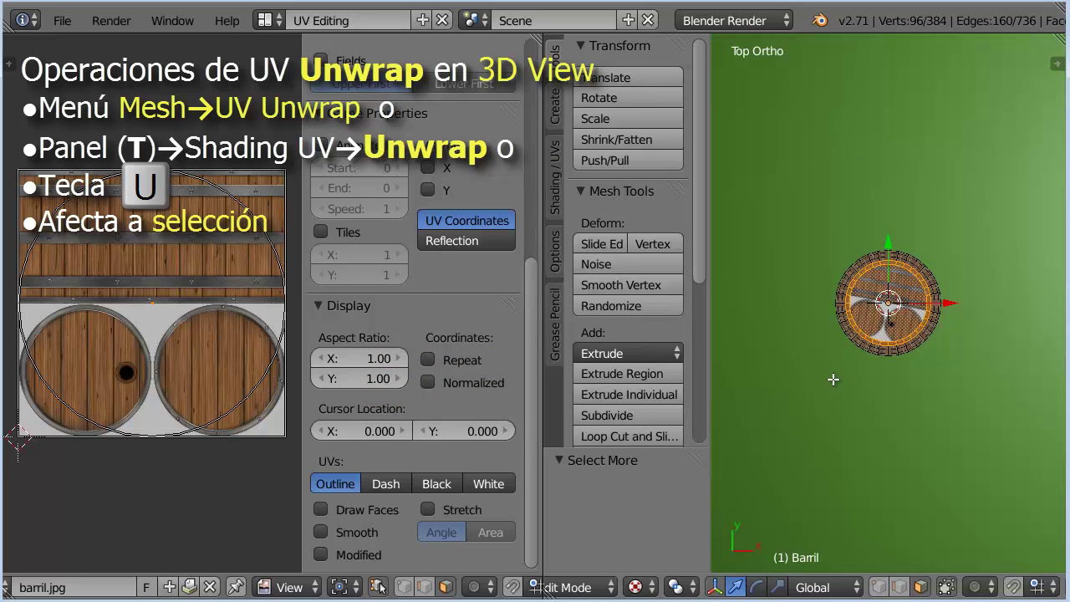
{"action": "left_click", "coordinate": [561, 195]}
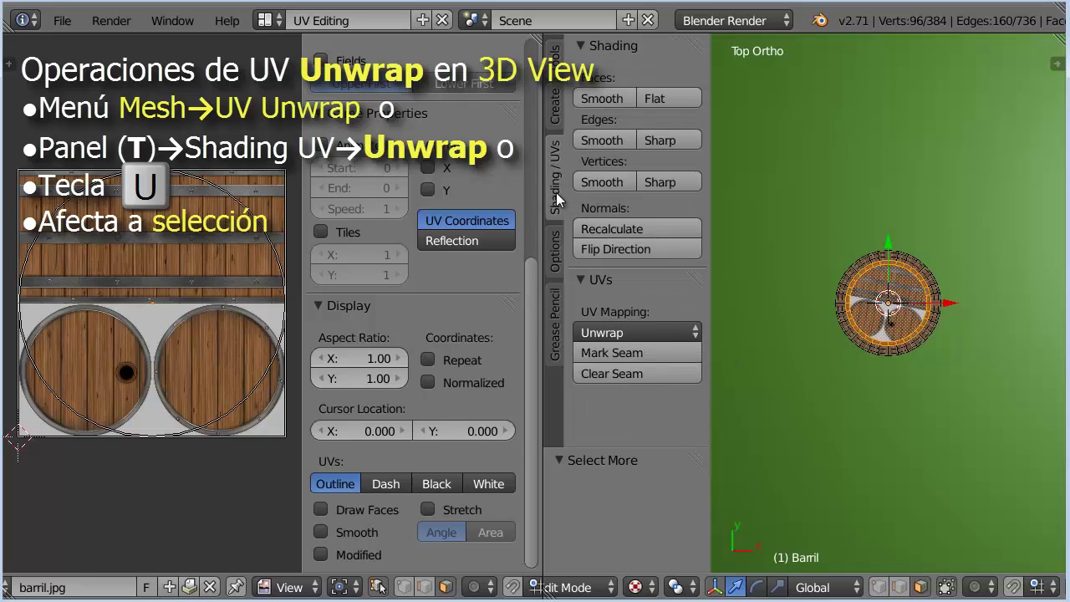
{"action": "left_click", "coordinate": [665, 332]}
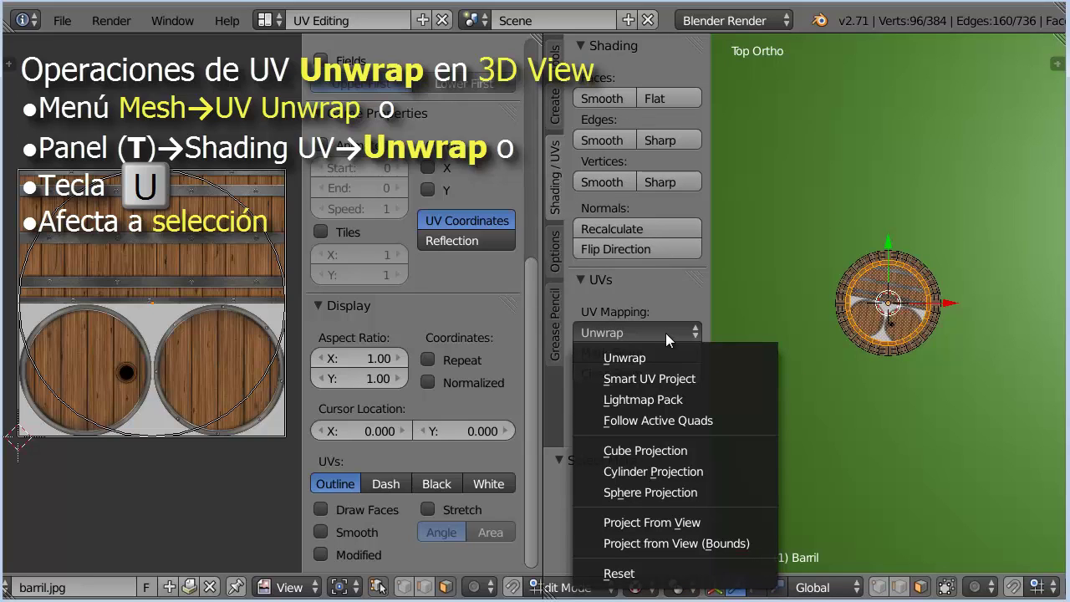
{"action": "left_click", "coordinate": [693, 522]}
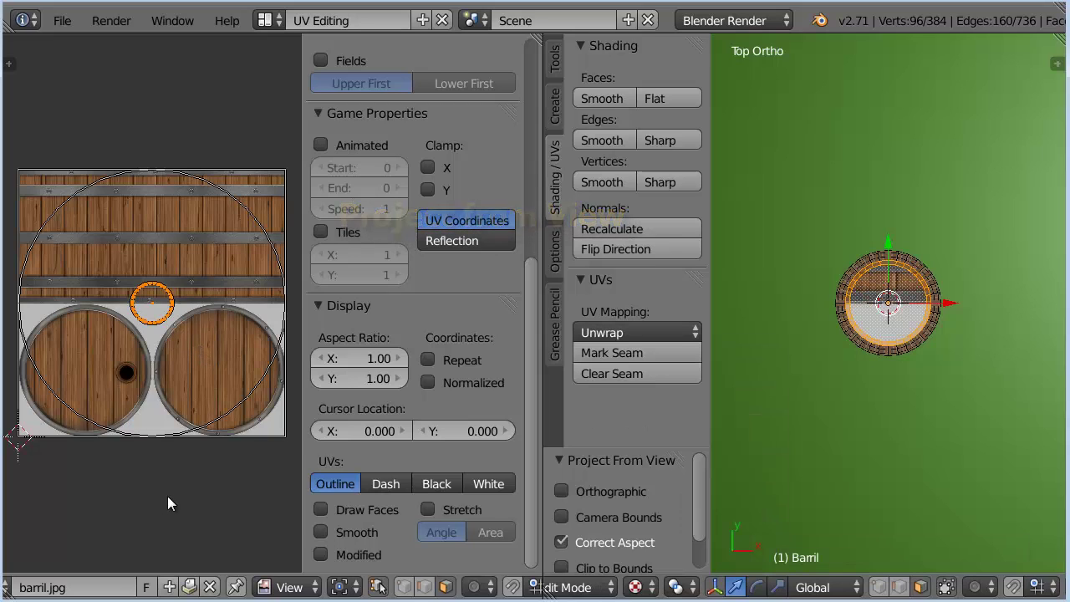
Move the top's UV ring onto the left lid of barril.jpg, scale it by 3.082 and nudge it into place
{"action": "key", "text": "n"}
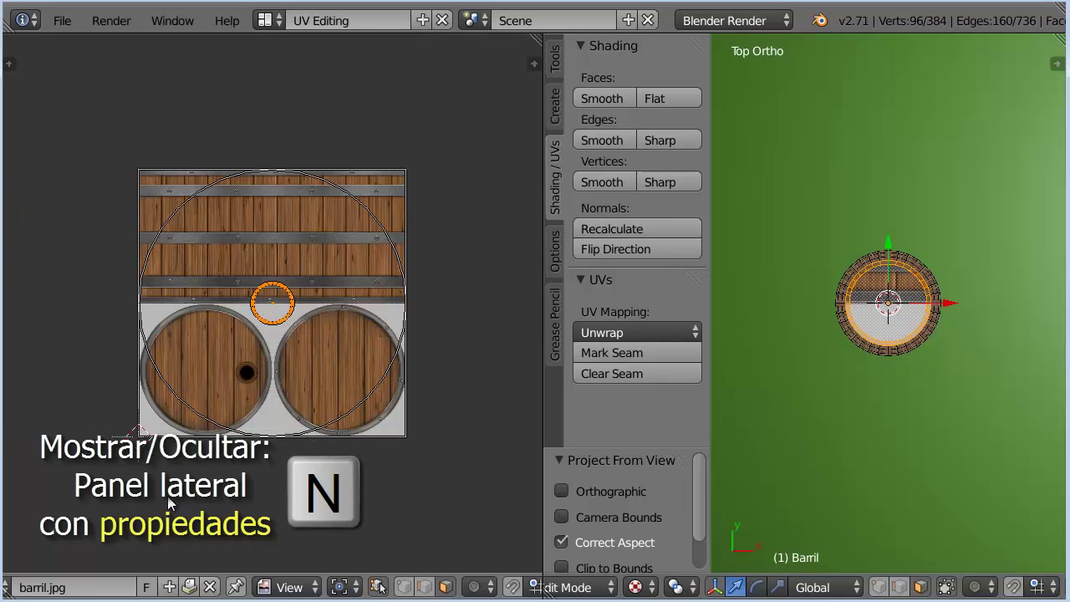
{"action": "scroll", "coordinate": [337, 266], "scroll_direction": "up", "scroll_amount": 1}
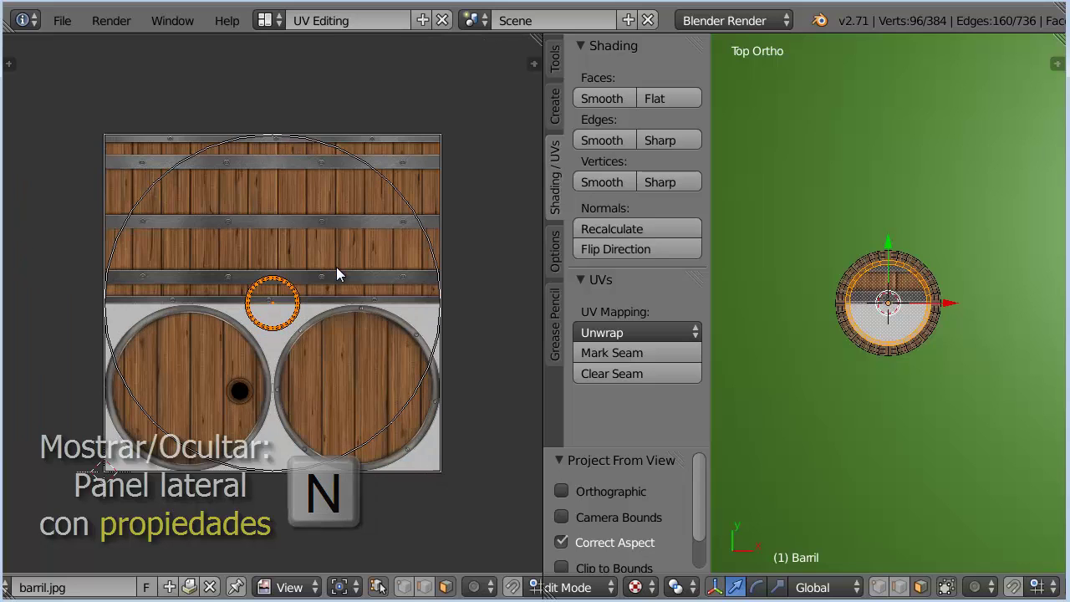
{"action": "scroll", "coordinate": [336, 267], "scroll_direction": "up", "scroll_amount": 1}
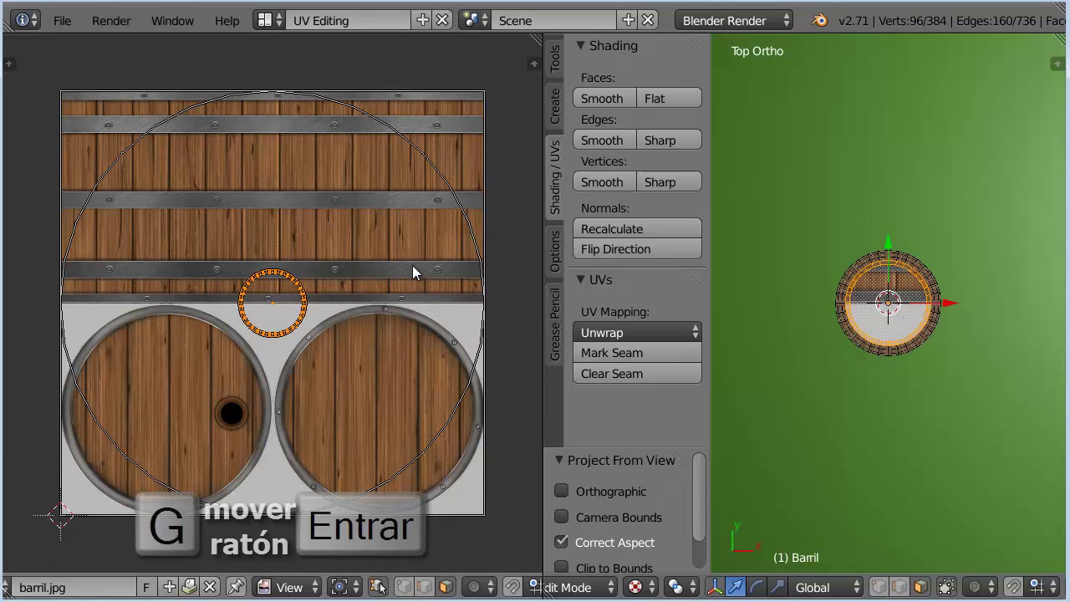
{"action": "key", "text": "g"}
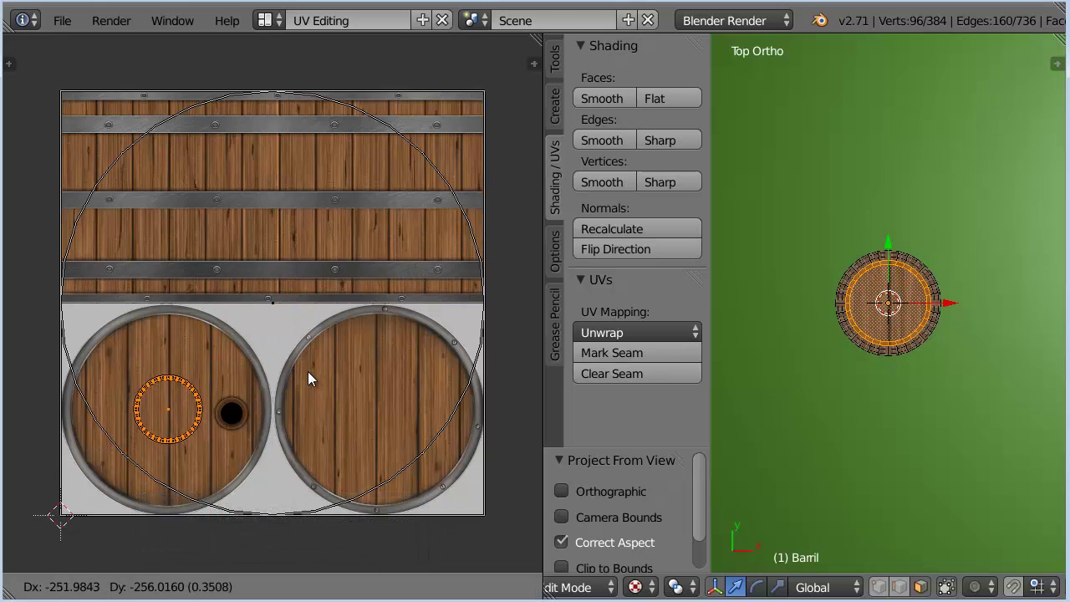
{"action": "key", "text": "Return"}
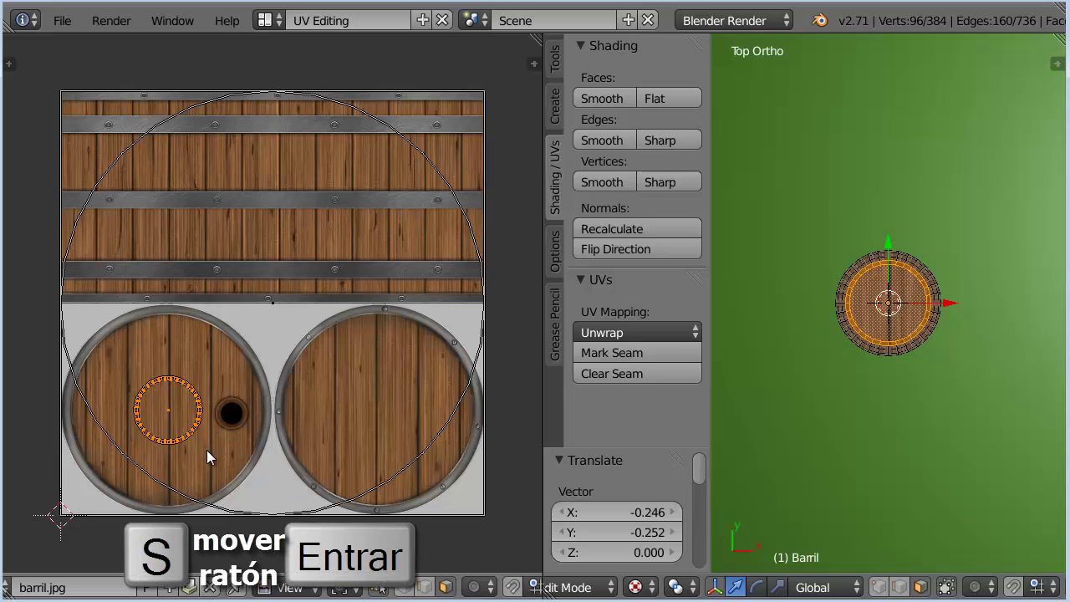
{"action": "key", "text": "s"}
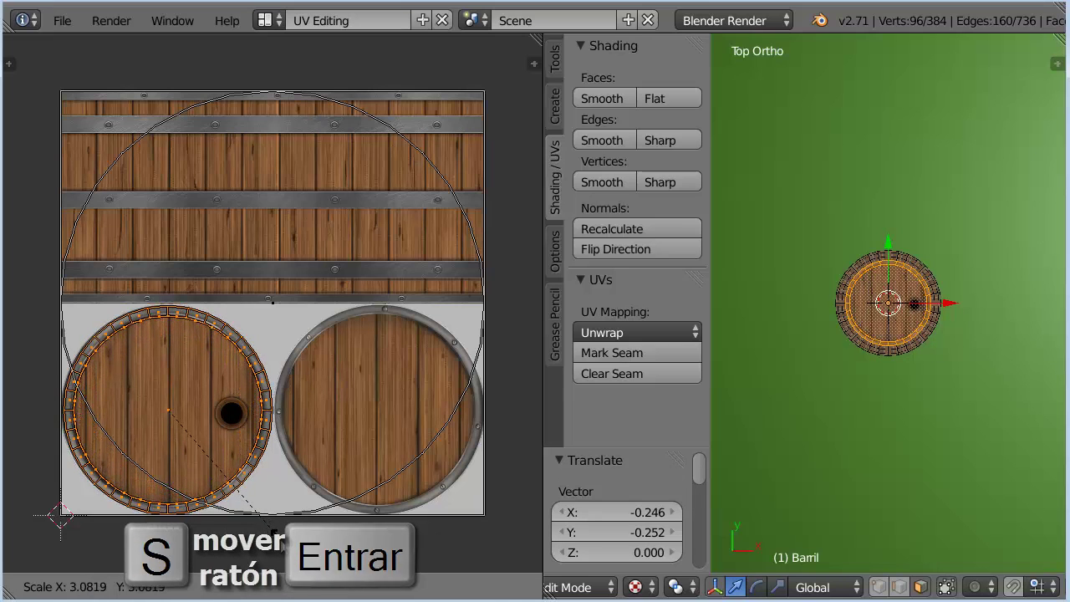
{"action": "key", "text": "Return"}
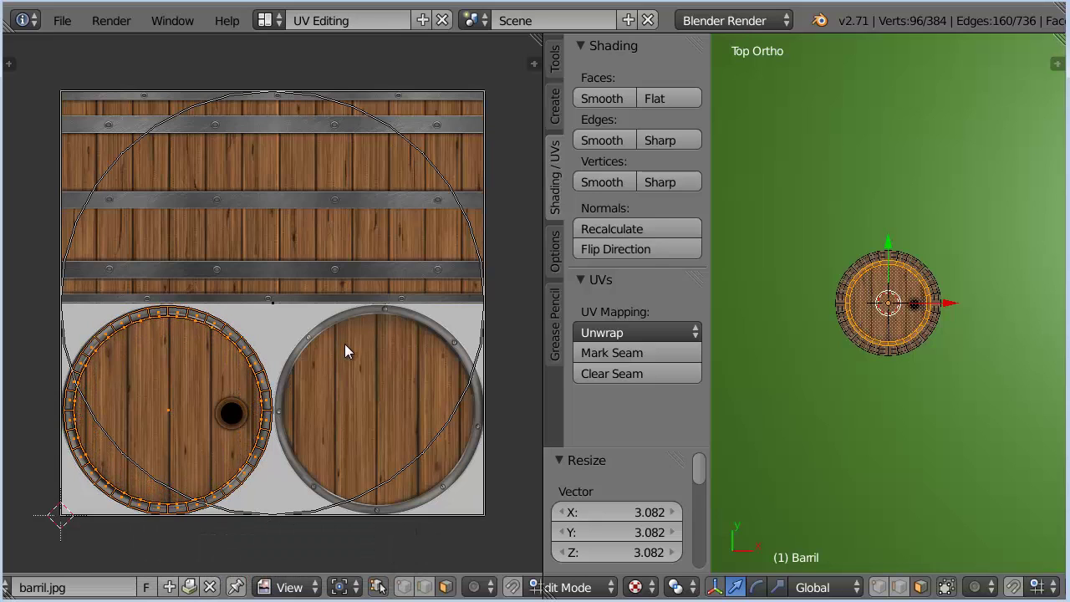
{"action": "key", "text": "g"}
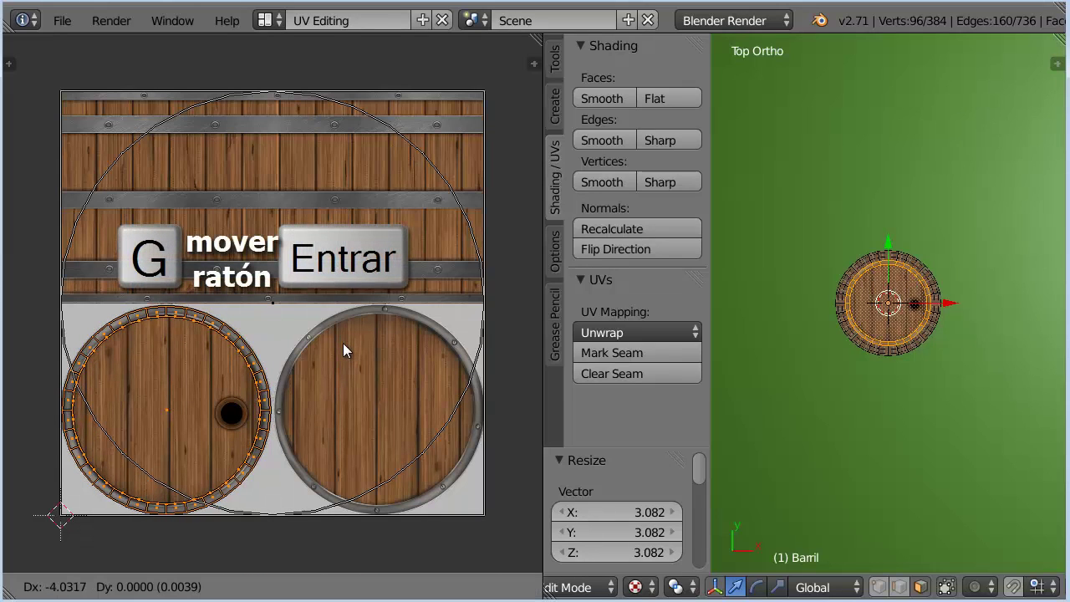
{"action": "key", "text": "Return"}
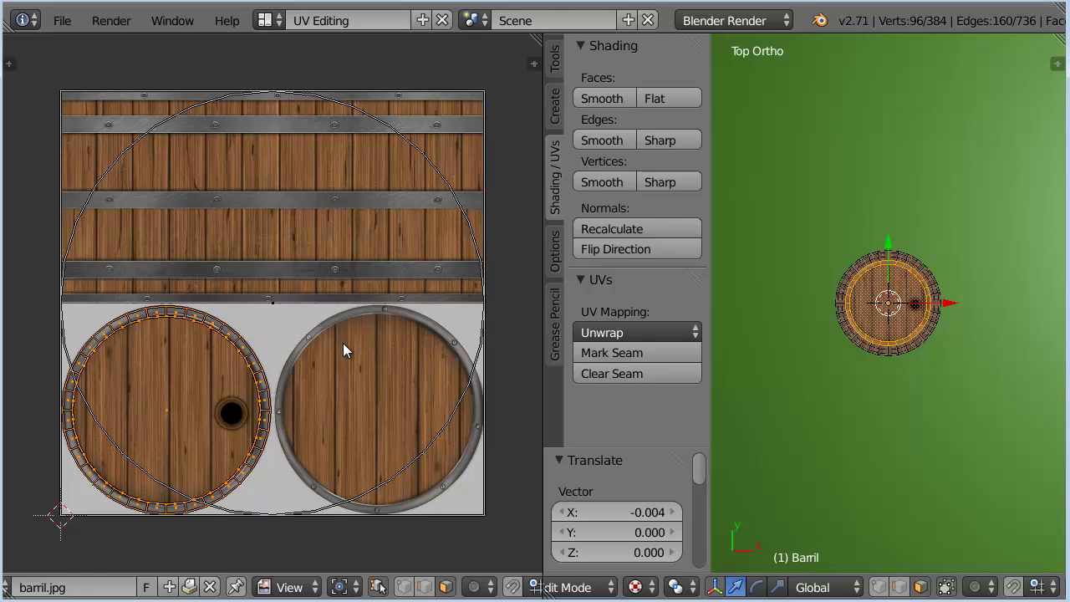
Inspect the lid-textured barrel top in the 3D view, then save over the existing blend file
{"action": "mouse_move", "coordinate": [875, 407]}
{"action": "middle_mouse_down"}
{"action": "mouse_move", "coordinate": [872, 372]}
{"action": "mouse_move", "coordinate": [836, 352]}
{"action": "mouse_move", "coordinate": [853, 355]}
{"action": "middle_mouse_up"}
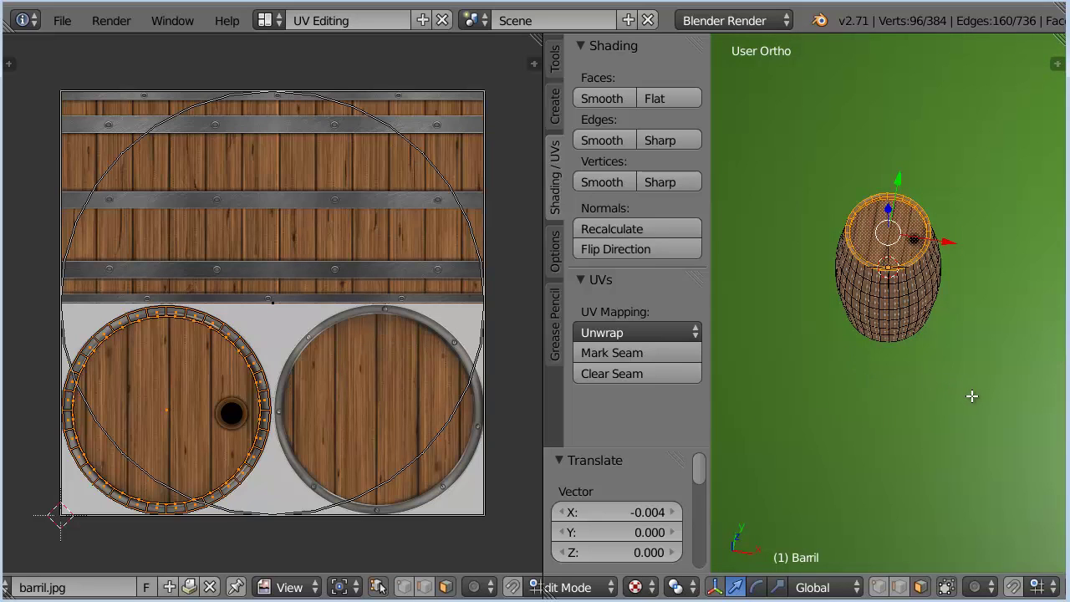
{"action": "scroll", "coordinate": [972, 396], "scroll_direction": "up", "scroll_amount": 3}
{"action": "scroll", "coordinate": [970, 393], "scroll_direction": "up", "scroll_amount": 2}
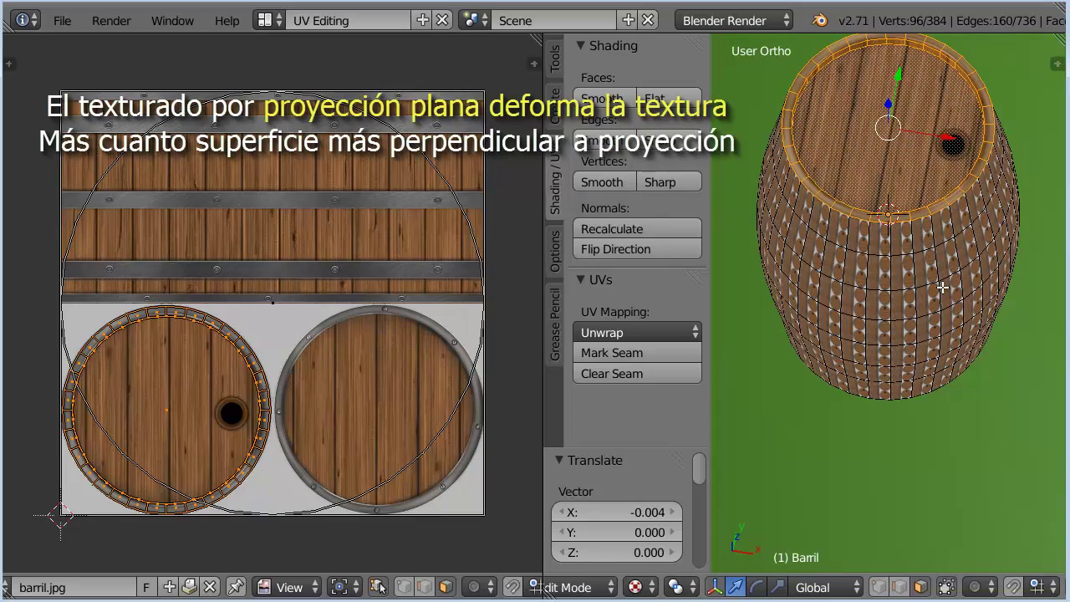
{"action": "scroll", "coordinate": [943, 288], "scroll_direction": "up", "scroll_amount": 3}
{"action": "middle_click_drag", "start_coordinate": [943, 287], "coordinate": [931, 190], "text": "shift"}
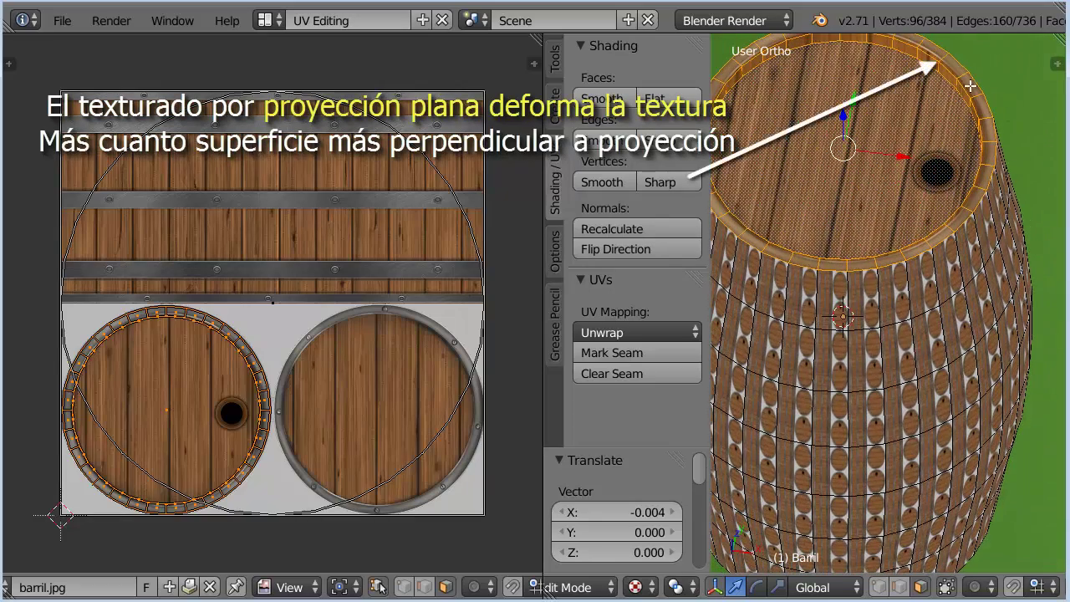
{"action": "mouse_move", "coordinate": [970, 86]}
{"action": "middle_mouse_down"}
{"action": "mouse_move", "coordinate": [908, 165]}
{"action": "mouse_move", "coordinate": [956, 156]}
{"action": "mouse_move", "coordinate": [969, 91]}
{"action": "middle_mouse_up"}
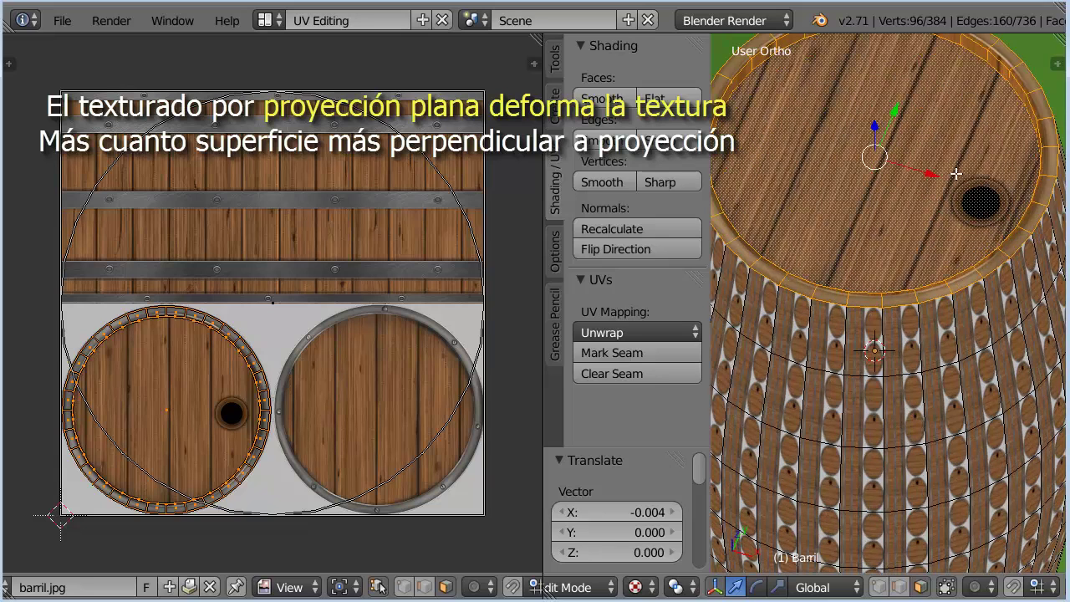
{"action": "scroll", "coordinate": [955, 173], "scroll_direction": "down", "scroll_amount": 1}
{"action": "scroll", "coordinate": [956, 173], "scroll_direction": "down", "scroll_amount": 1}
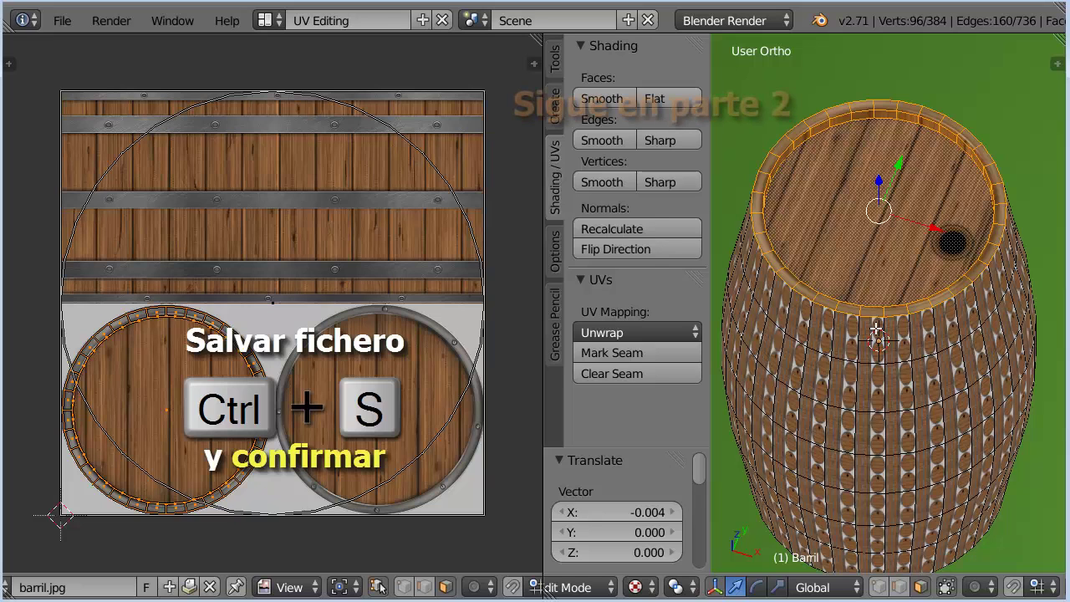
{"action": "key", "text": "ctrl+s"}
{"action": "left_click", "coordinate": [806, 111]}
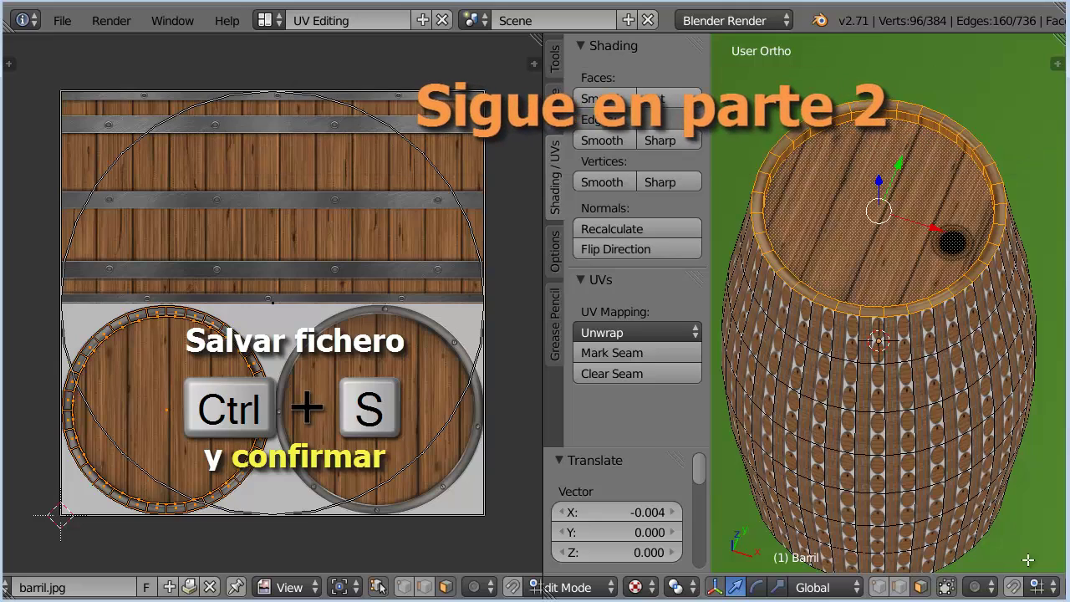